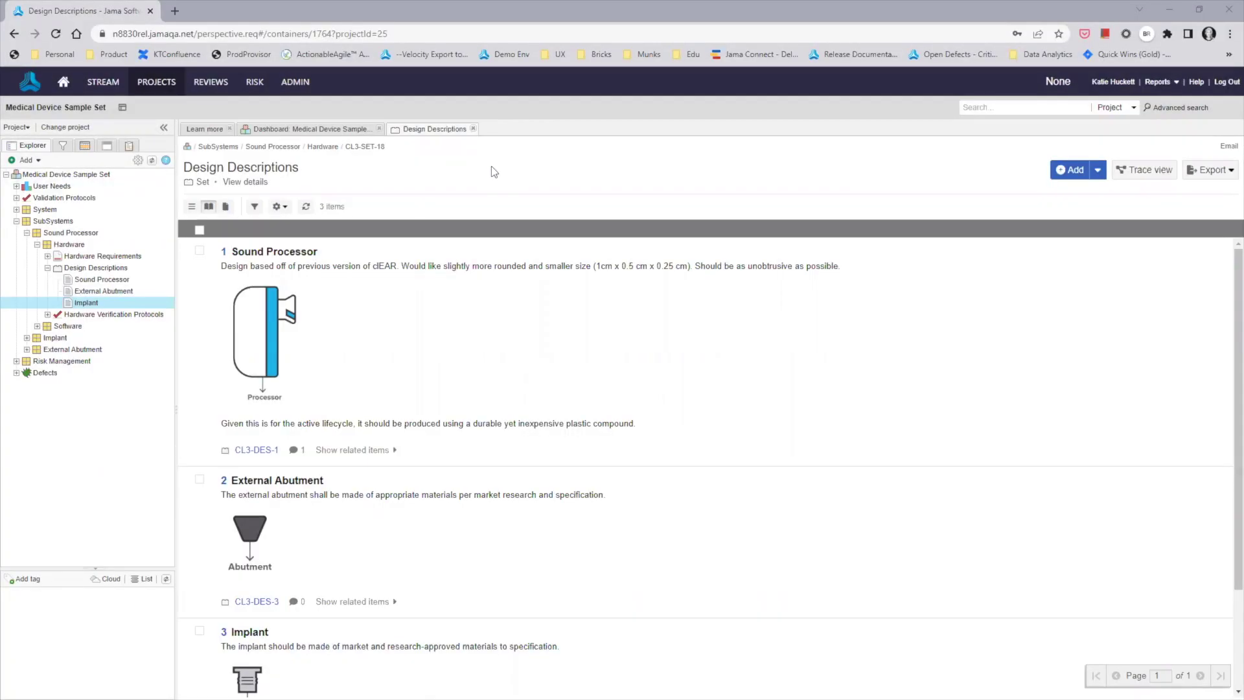
Switch the Design Descriptions set to Document view and pick the Sound Processor item.
{"action": "left_click", "coordinate": [227, 209]}
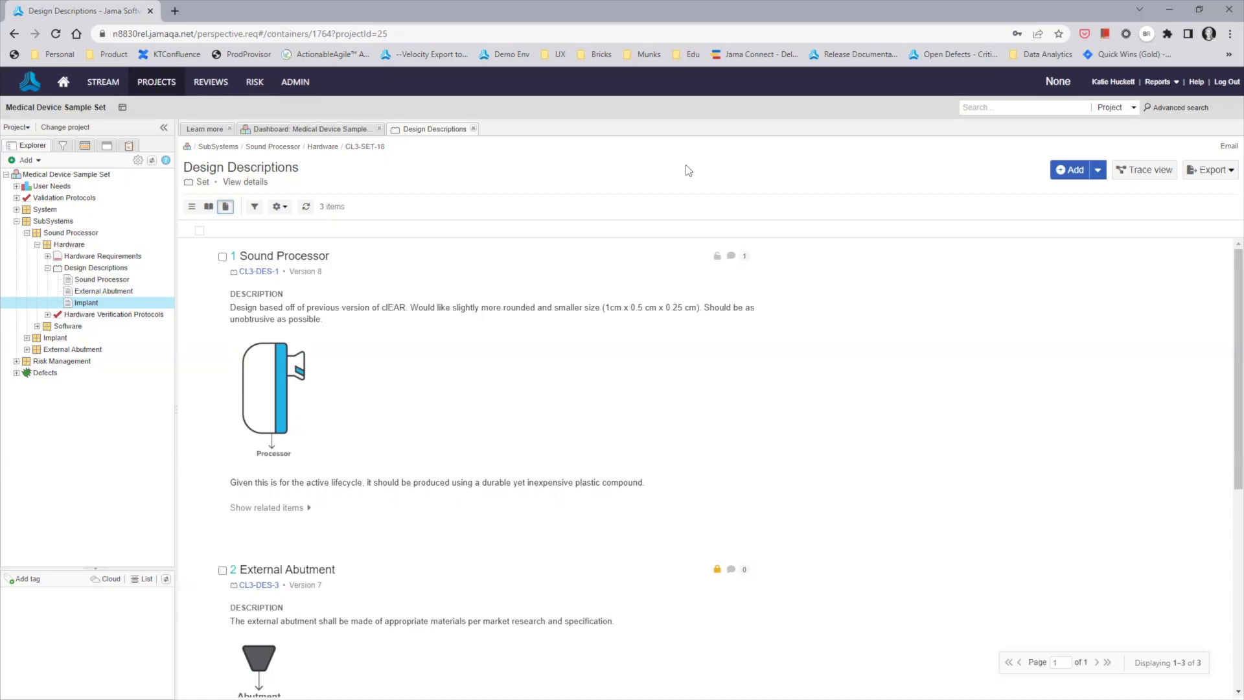
{"action": "left_click", "coordinate": [619, 368]}
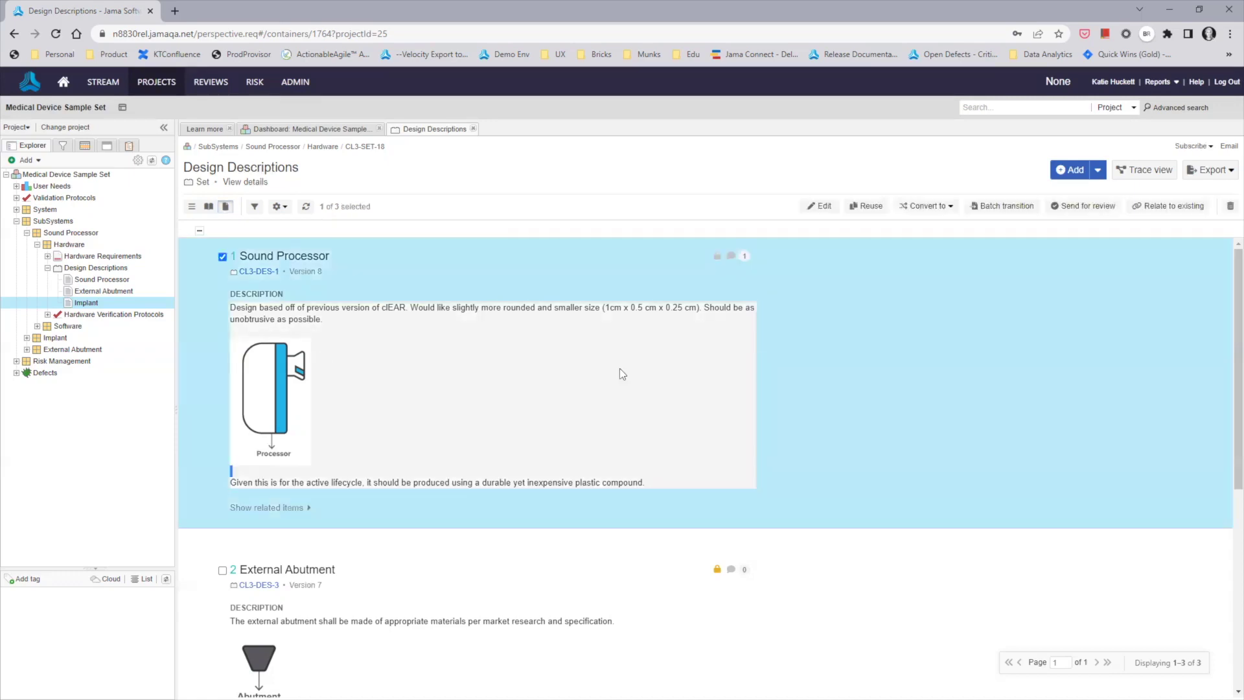
Open Sound Processor in quick edit, expand to full edit, then return to quick edit.
{"action": "left_click", "coordinate": [620, 368]}
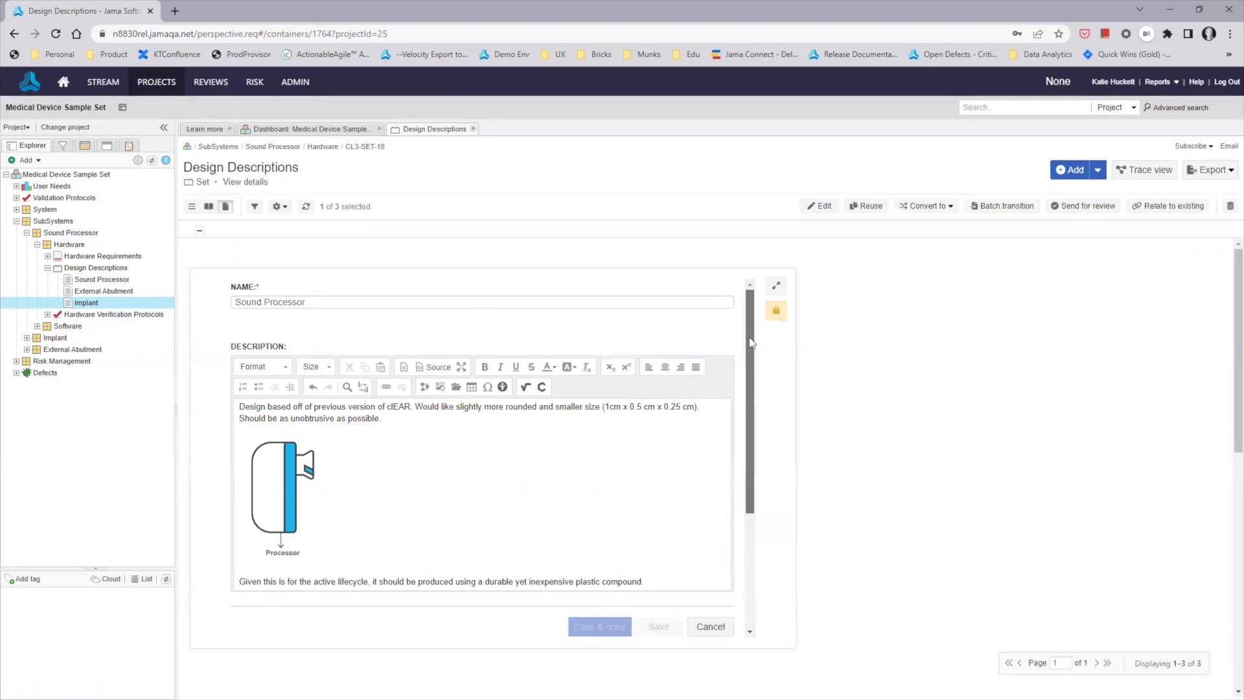
{"action": "left_click_drag", "start_coordinate": [749, 344], "coordinate": [743, 455]}
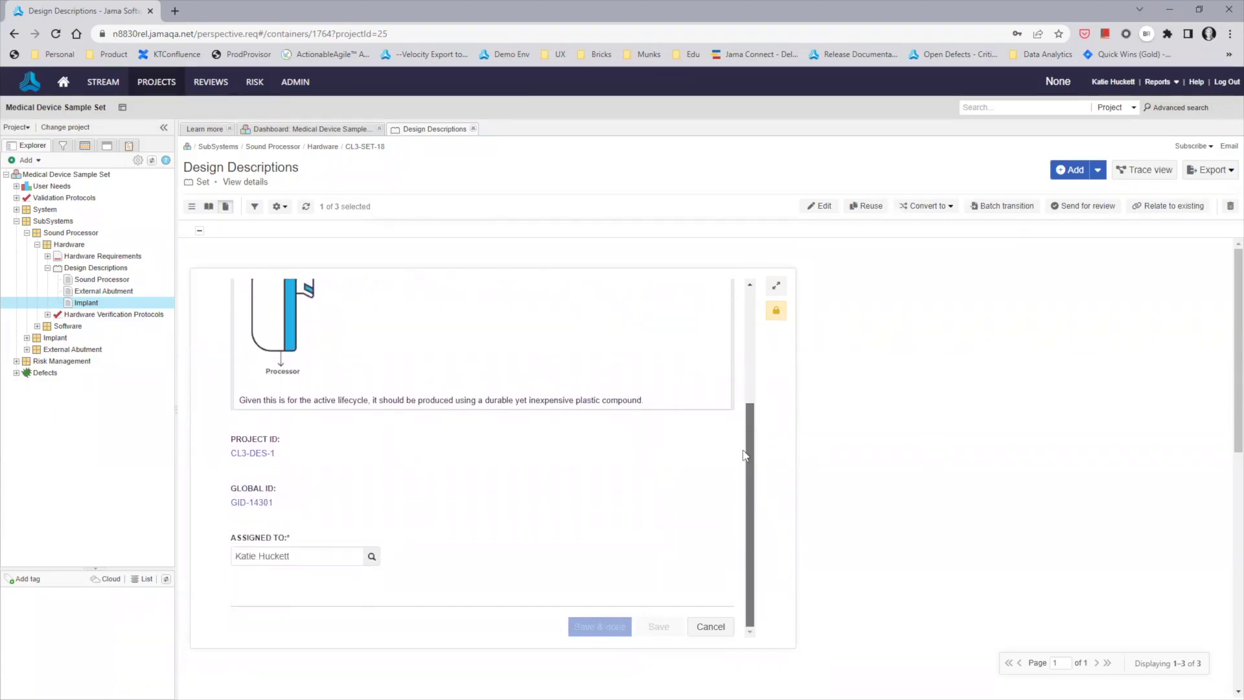
{"action": "scroll", "coordinate": [747, 419], "scroll_direction": "up", "scroll_amount": 5}
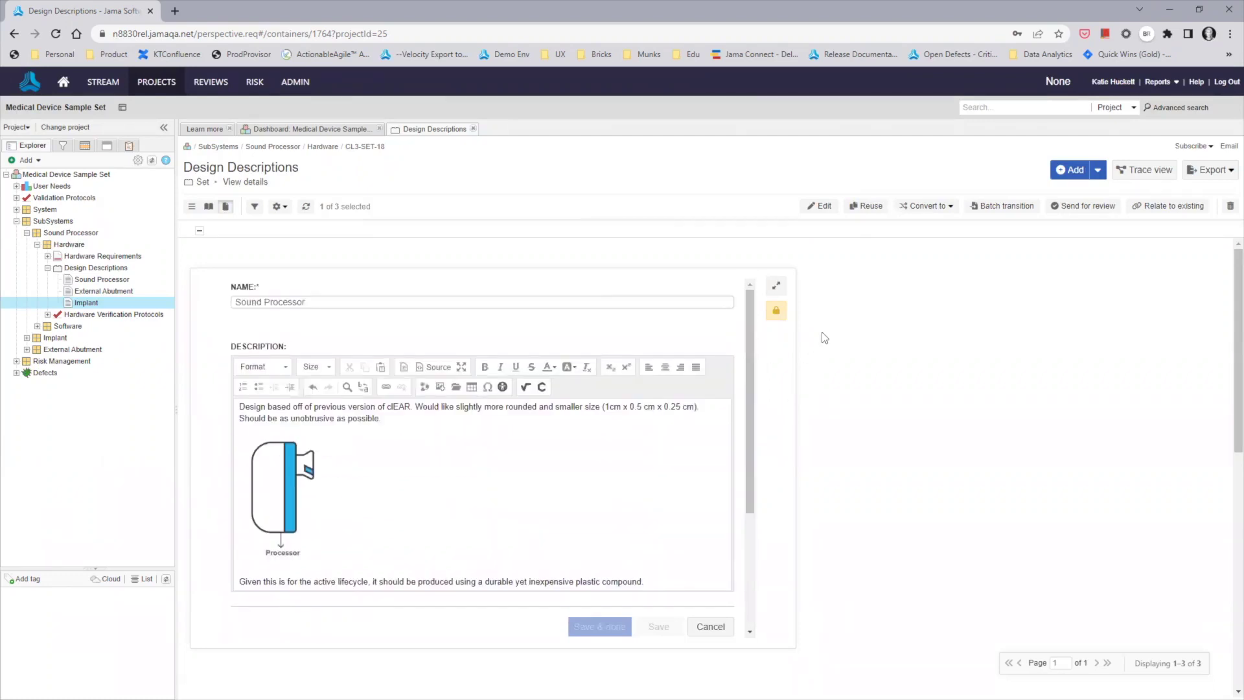
{"action": "left_click", "coordinate": [778, 289]}
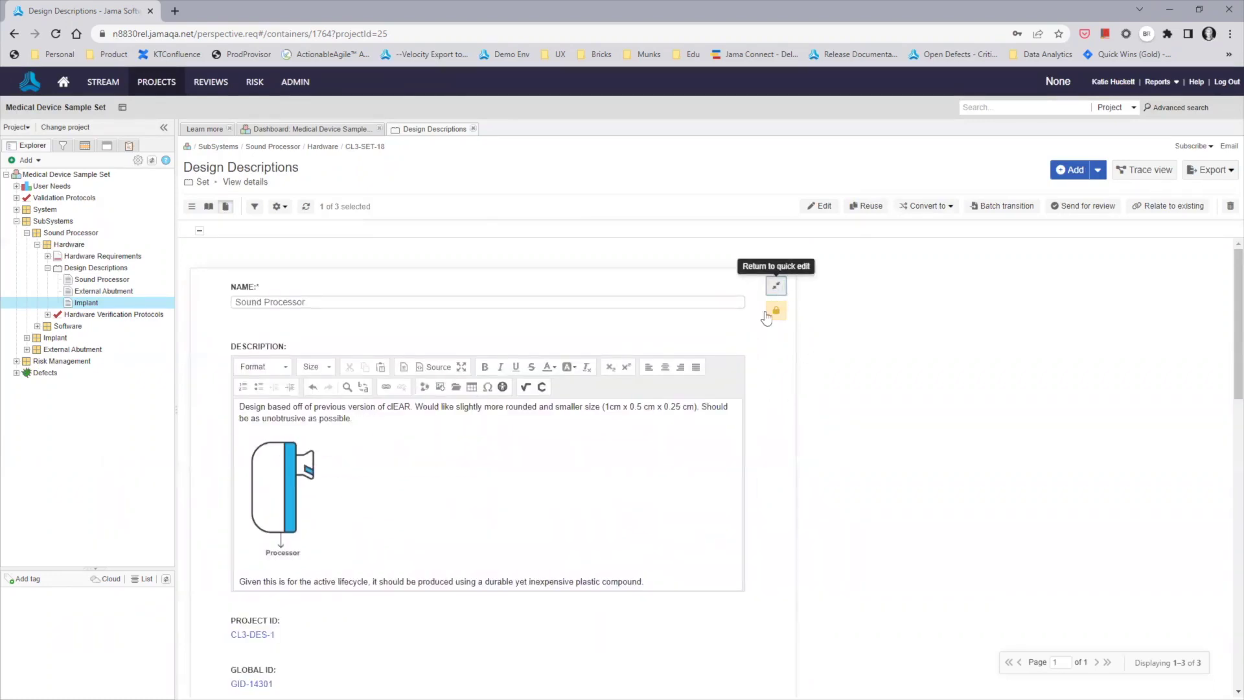
{"action": "scroll", "coordinate": [709, 477], "scroll_direction": "down", "scroll_amount": 5}
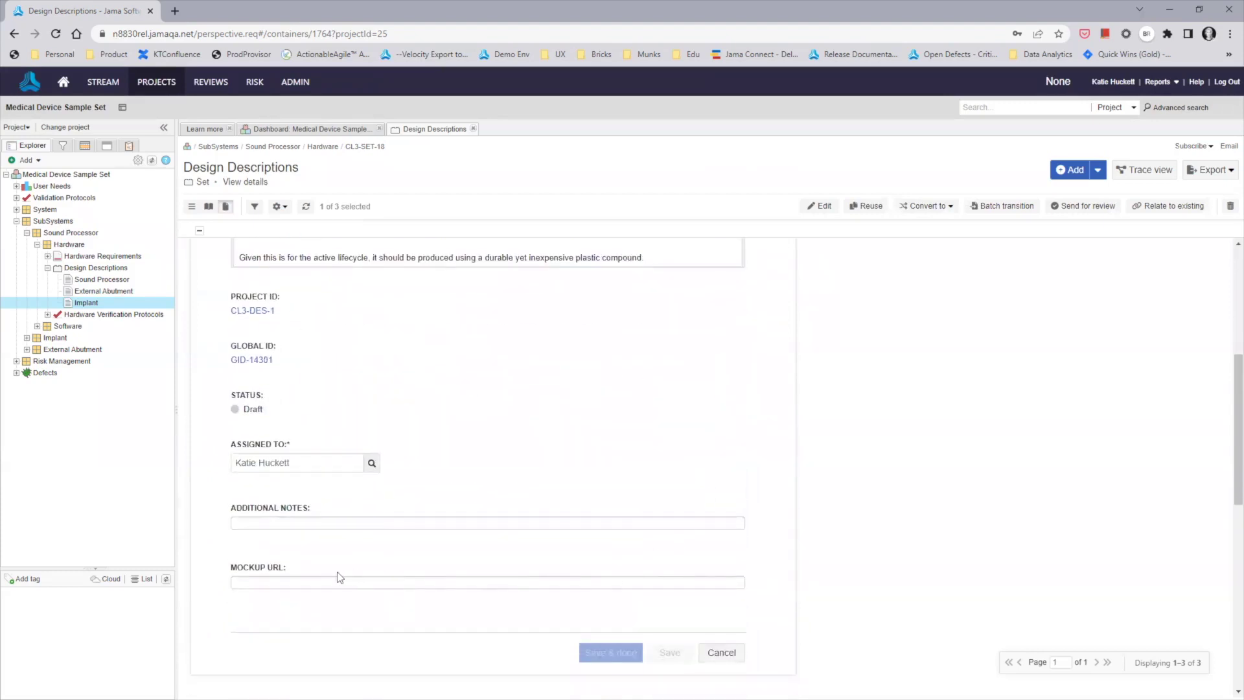
{"action": "scroll", "coordinate": [458, 578], "scroll_direction": "up", "scroll_amount": 5}
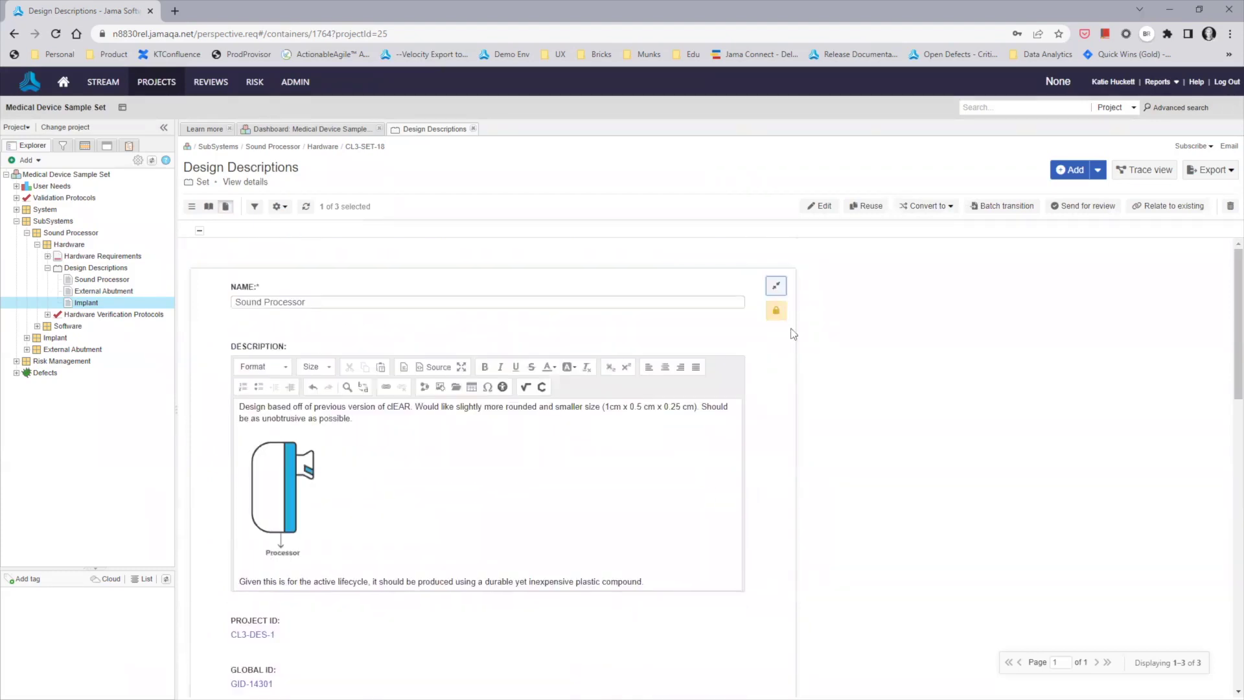
{"action": "left_click", "coordinate": [777, 286]}
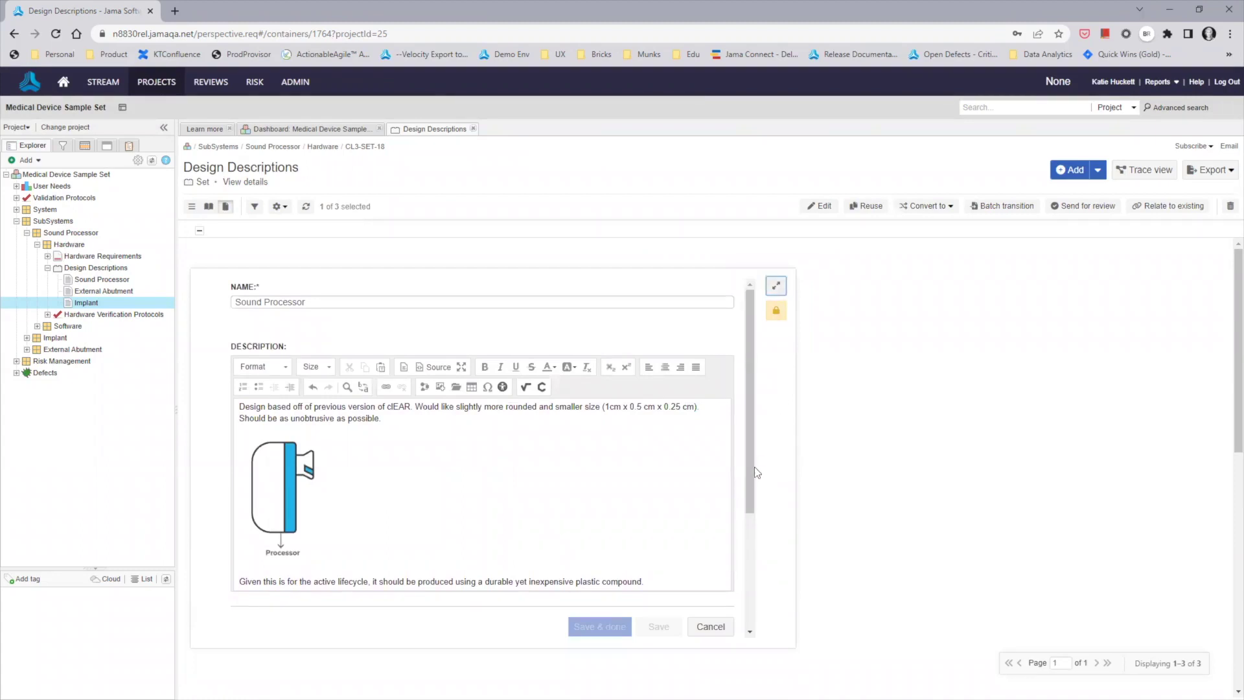
{"action": "left_click_drag", "start_coordinate": [752, 396], "coordinate": [751, 464]}
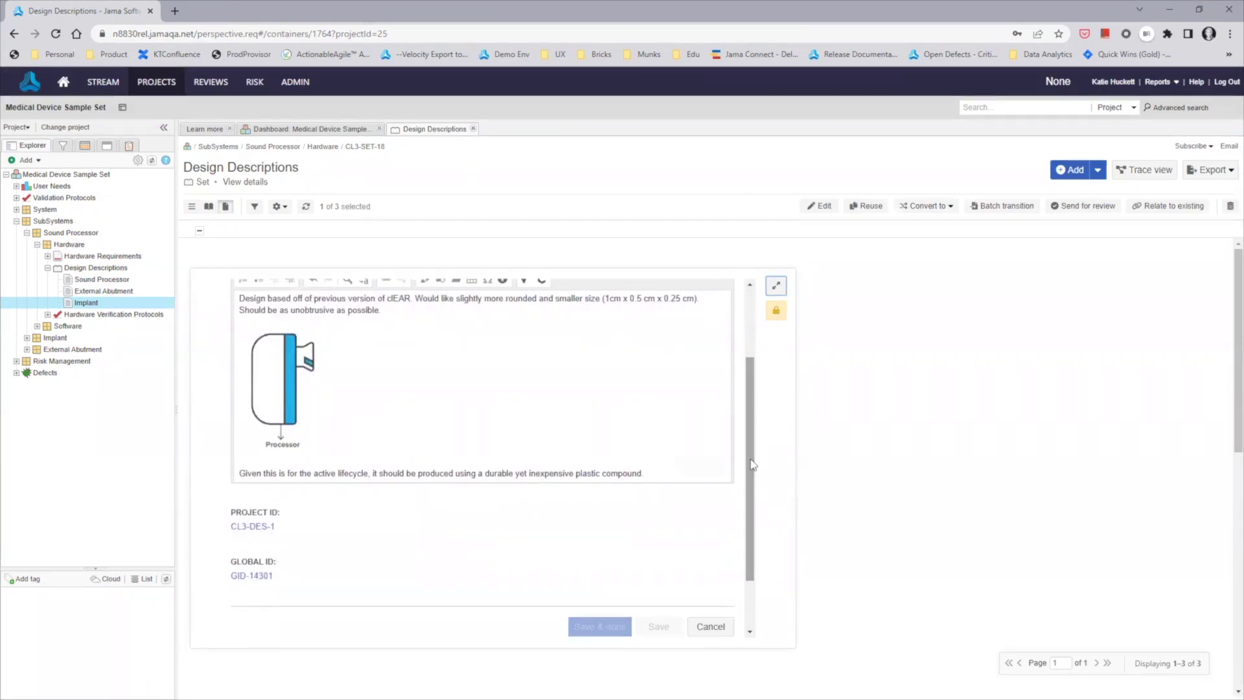
Run Advisor on Sound Processor's last description sentence and view the detailed recommendations.
{"action": "left_click_drag", "start_coordinate": [643, 473], "coordinate": [241, 469]}
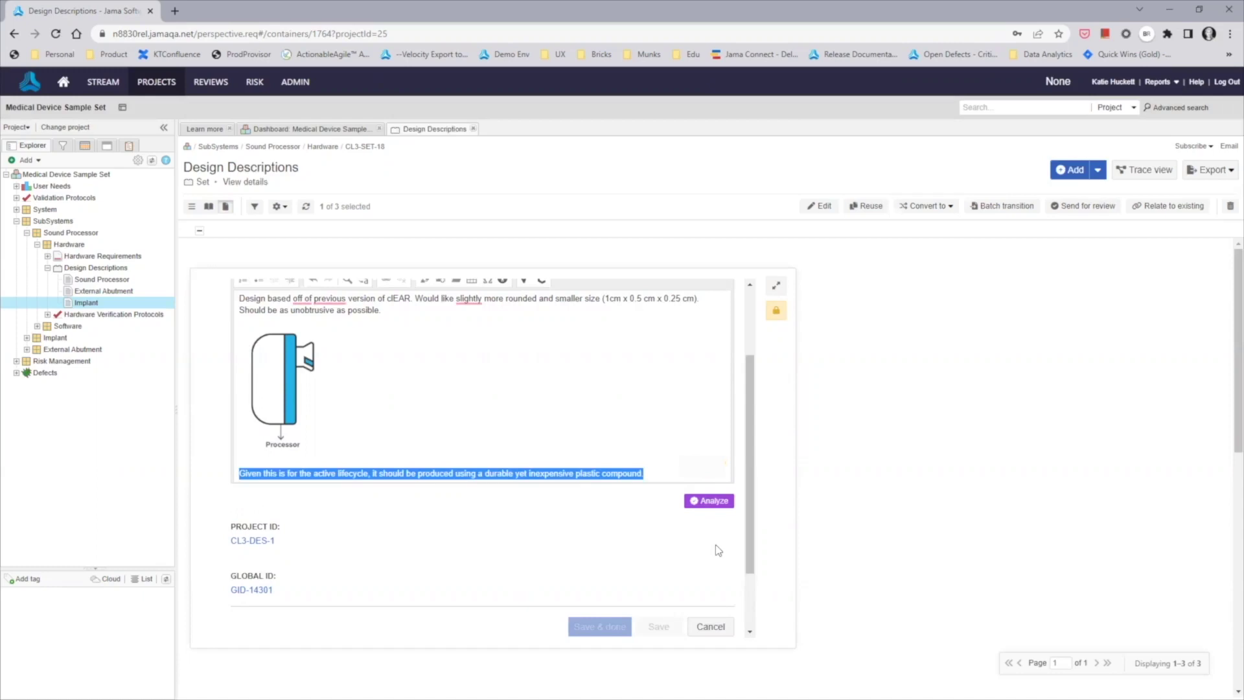
{"action": "left_click", "coordinate": [718, 501]}
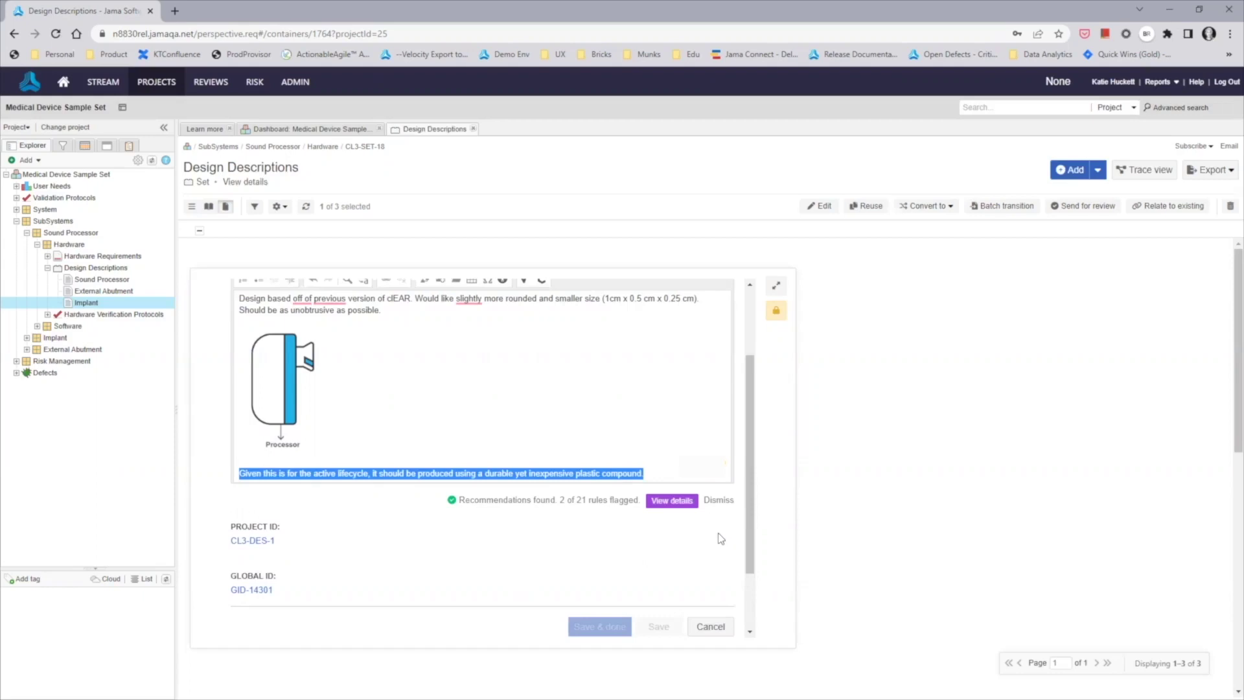
{"action": "left_click", "coordinate": [671, 501]}
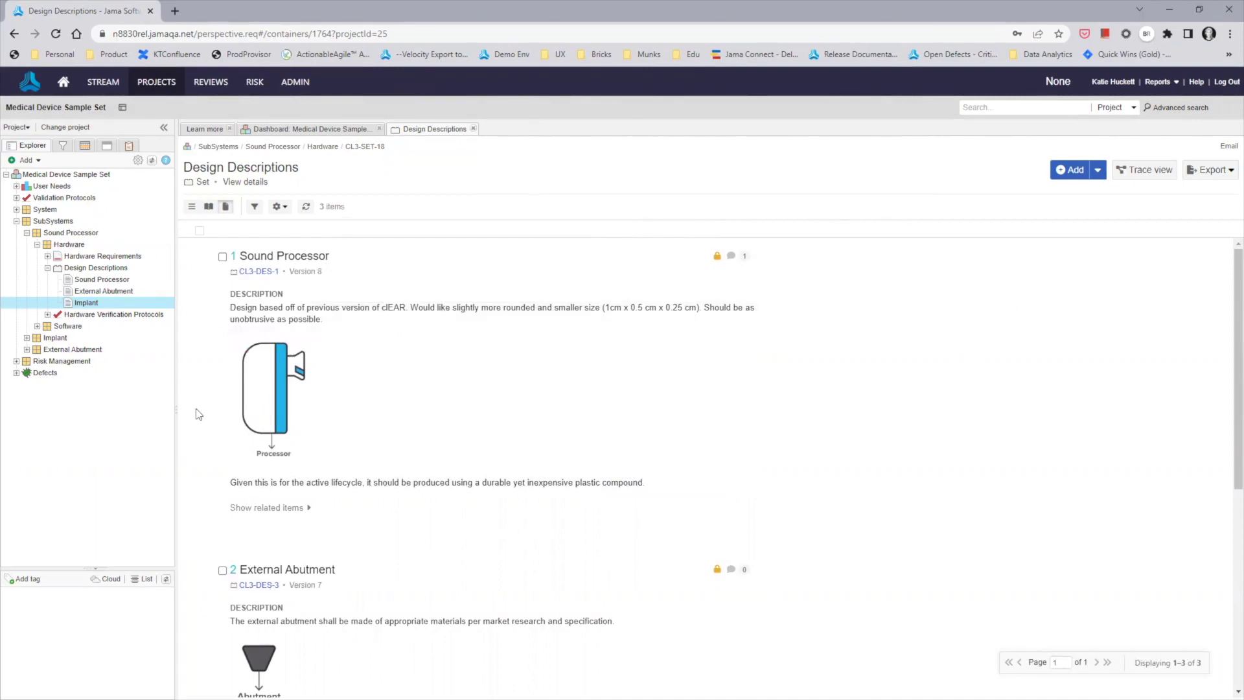
Insert a new Design Description item between Sound Processor and External Abutment.
{"action": "scroll", "coordinate": [200, 509], "scroll_direction": "down", "scroll_amount": 1}
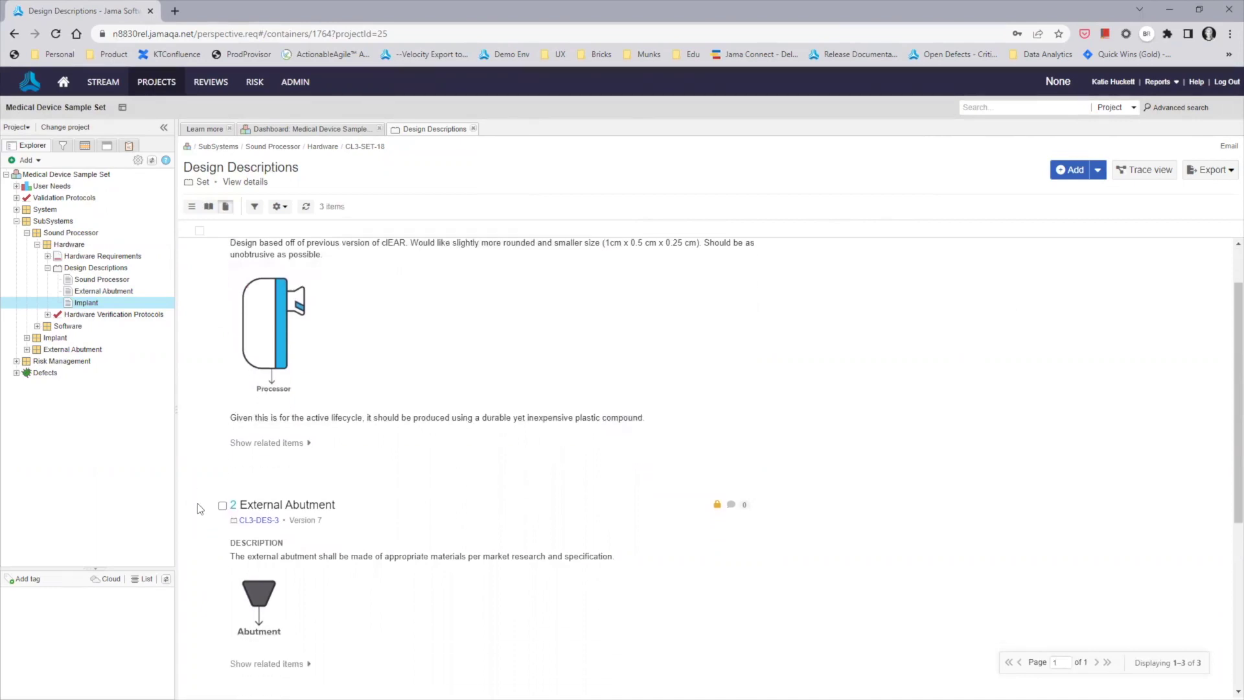
{"action": "mouse_move", "coordinate": [217, 478]}
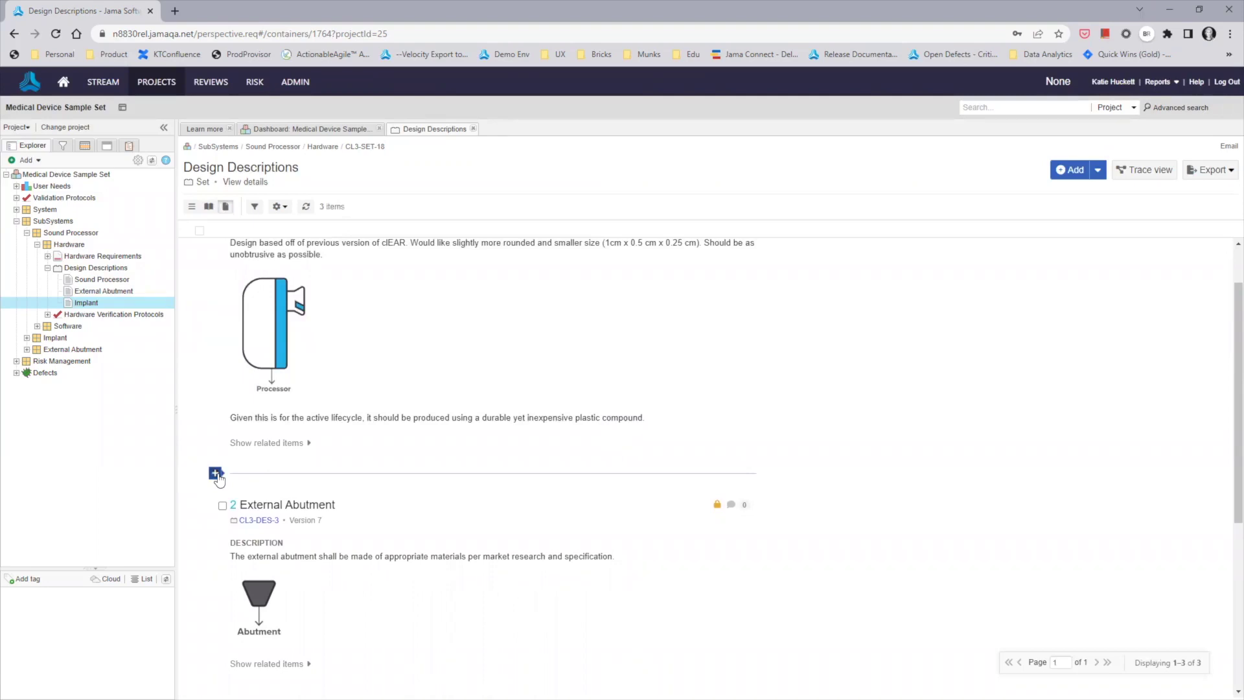
{"action": "left_click", "coordinate": [218, 479]}
{"action": "mouse_move", "coordinate": [263, 496]}
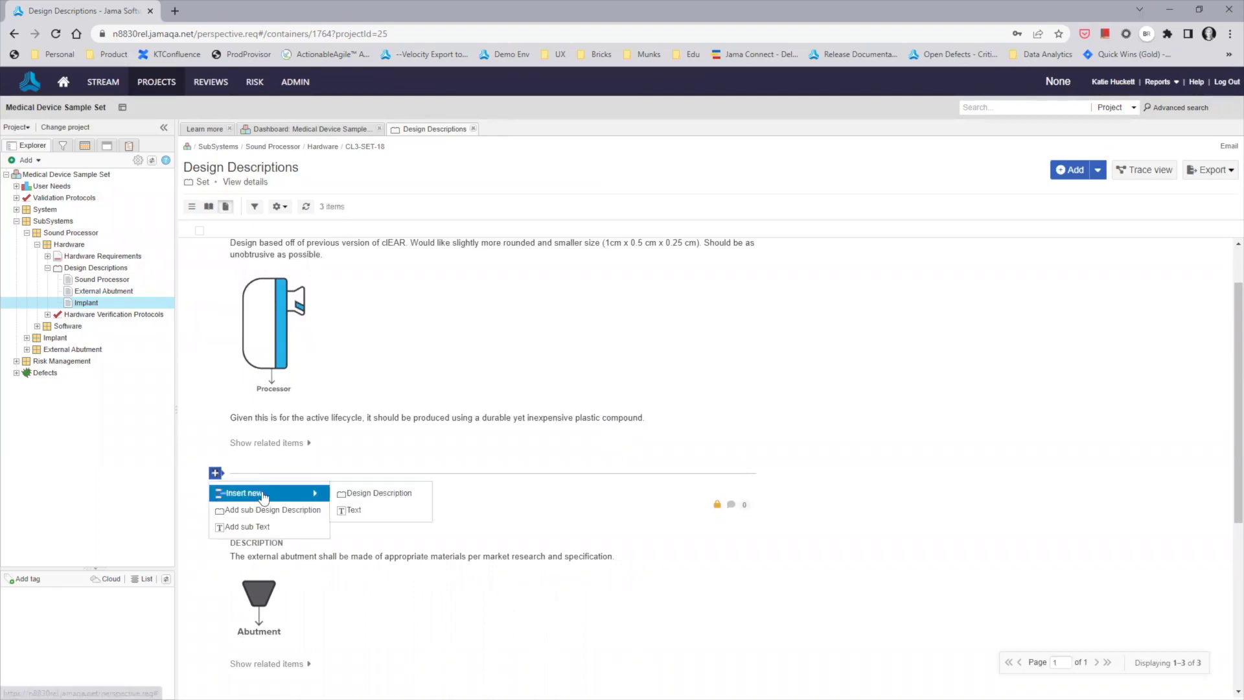
{"action": "left_click", "coordinate": [398, 496]}
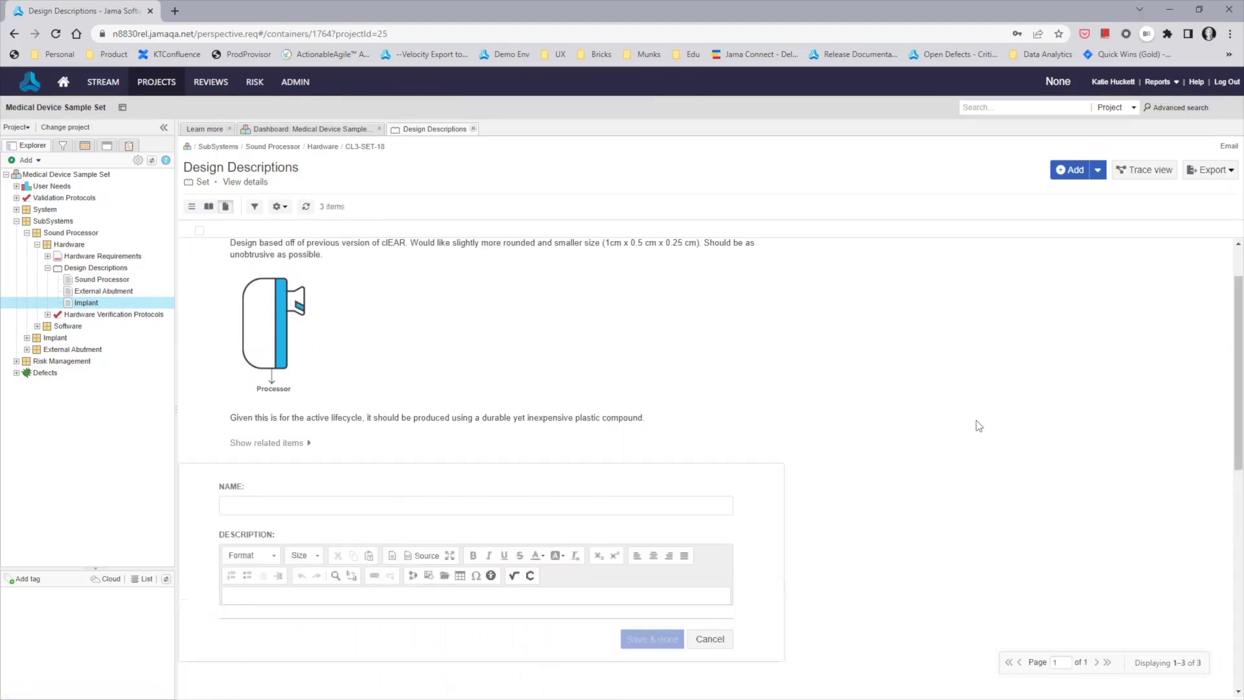
{"action": "scroll", "coordinate": [976, 420], "scroll_direction": "down", "scroll_amount": 1}
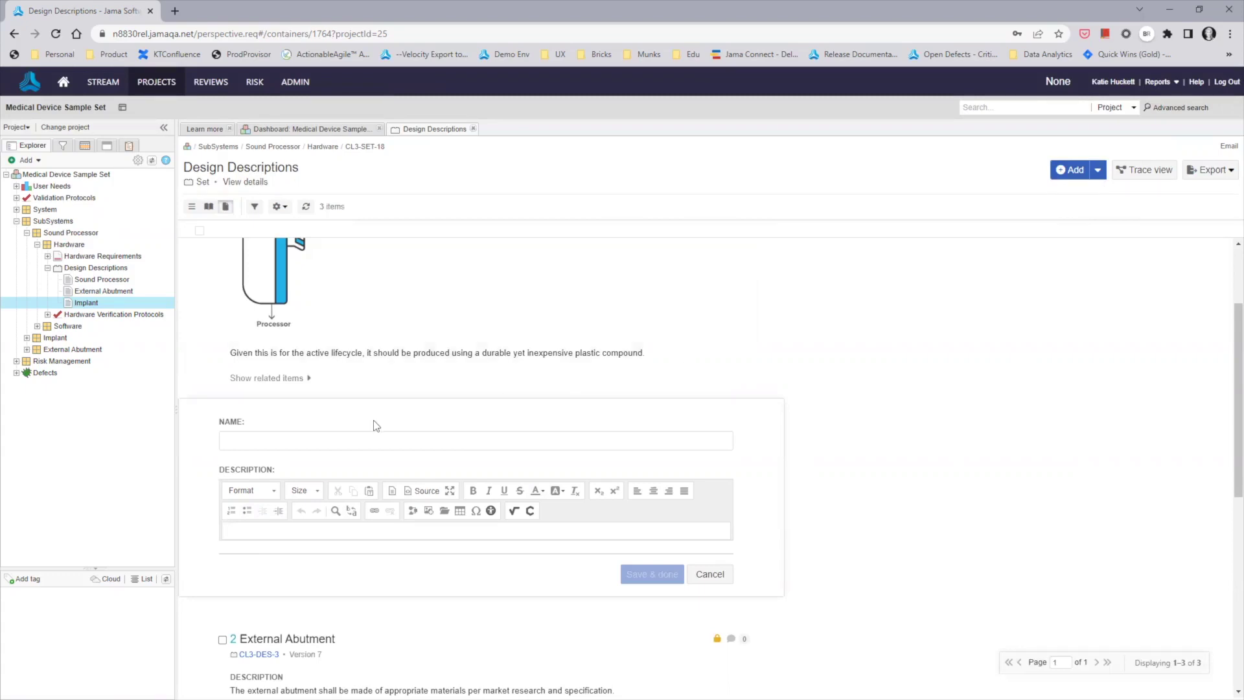
Name it 'Materials for Abutment and Implant', describe medical-grade titanium with approved coating, and save.
{"action": "left_click", "coordinate": [376, 440]}
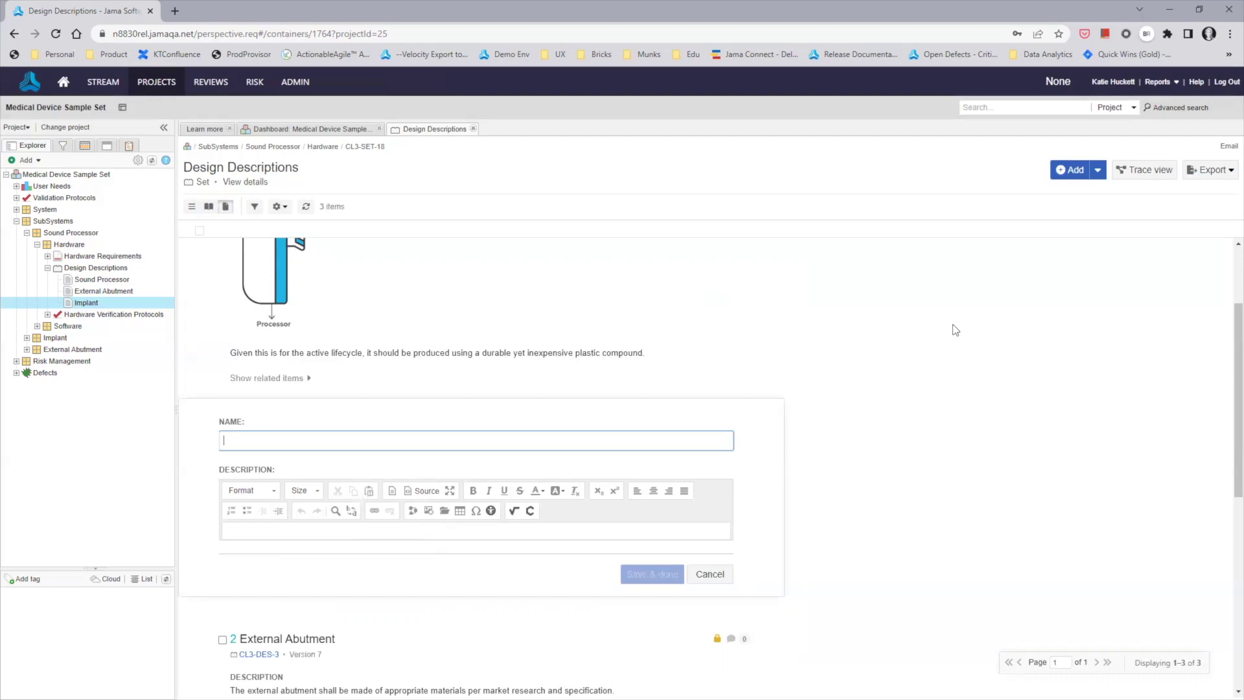
{"action": "type", "text": "Materials for Abutment and Implant"}
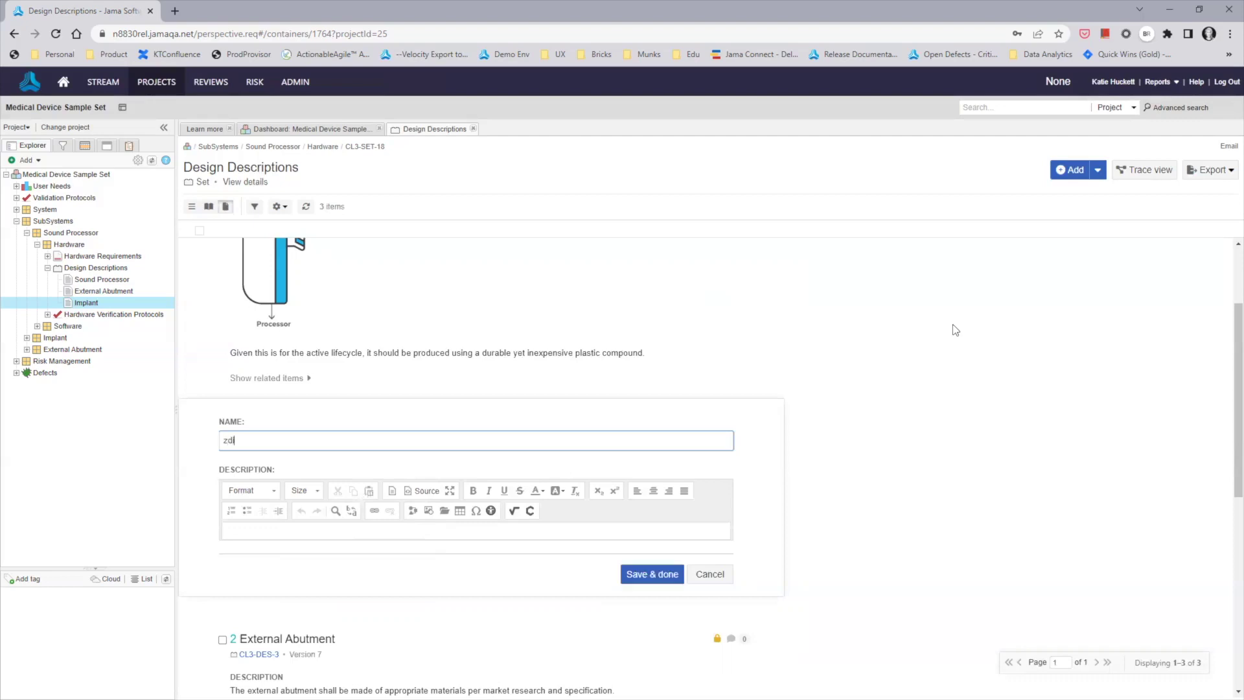
{"action": "key", "text": "Tab"}
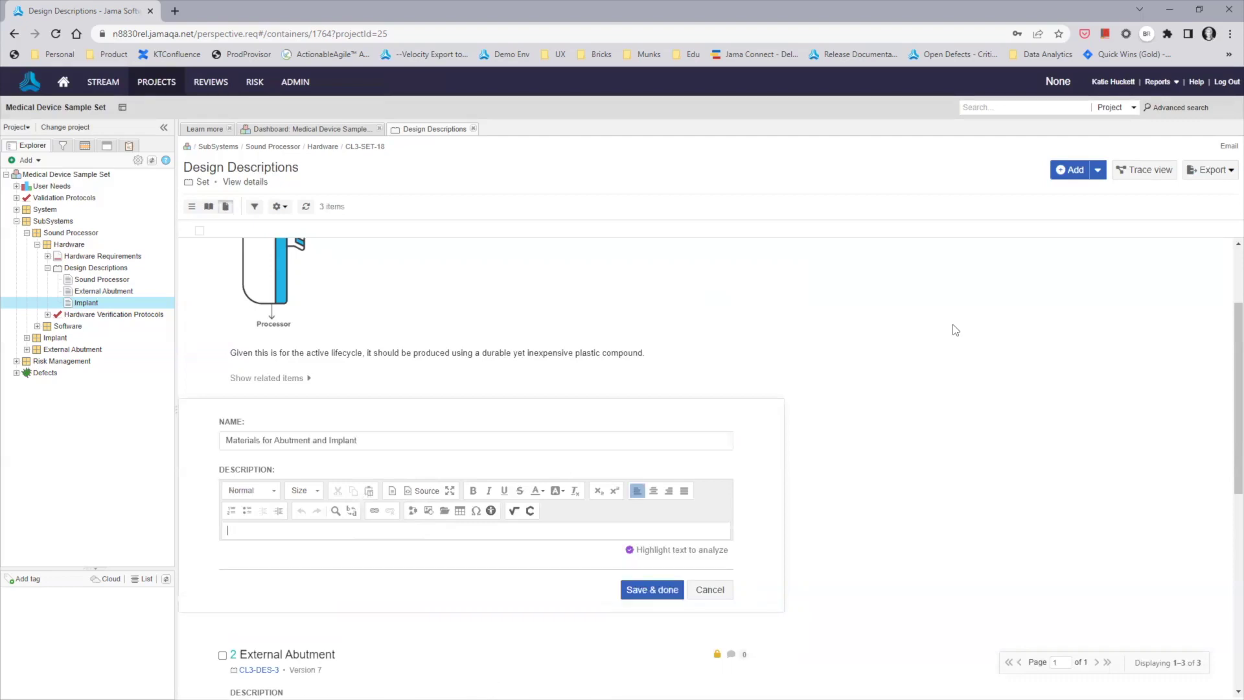
{"action": "type", "text": "Can be a simple medical-grade titanium with appropriate medically-approved coating. Sizing for each is being discussed and approved by our SMEs."}
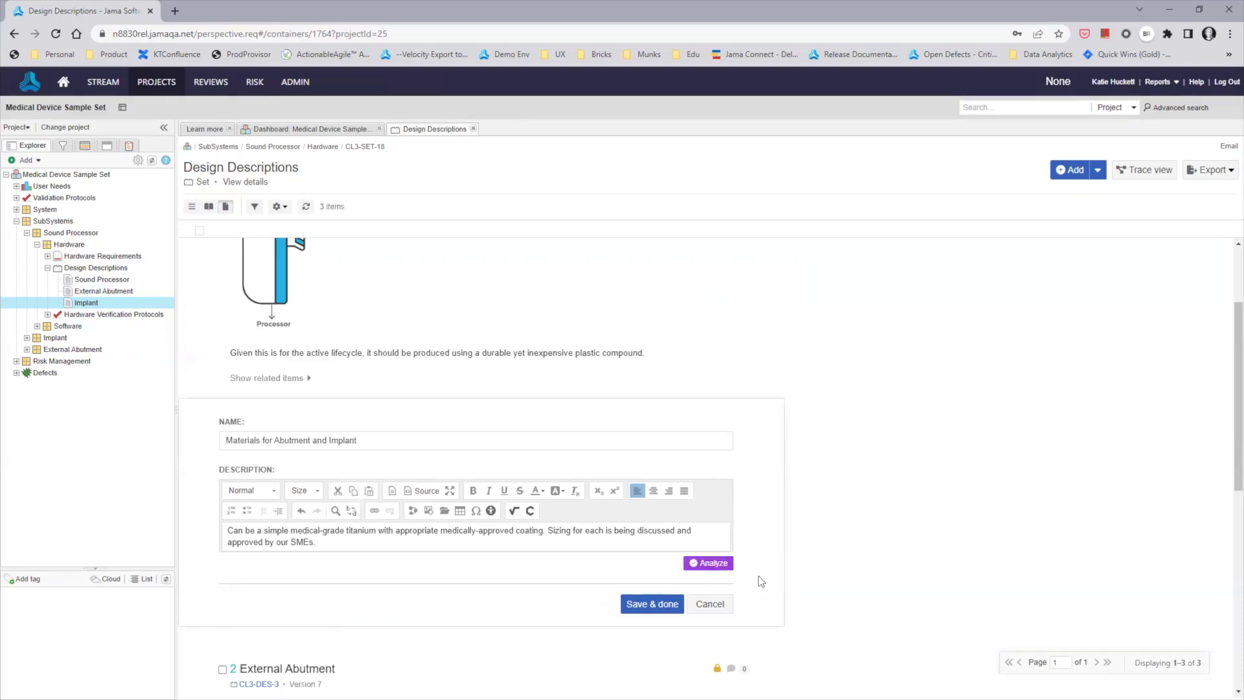
{"action": "left_click", "coordinate": [655, 603]}
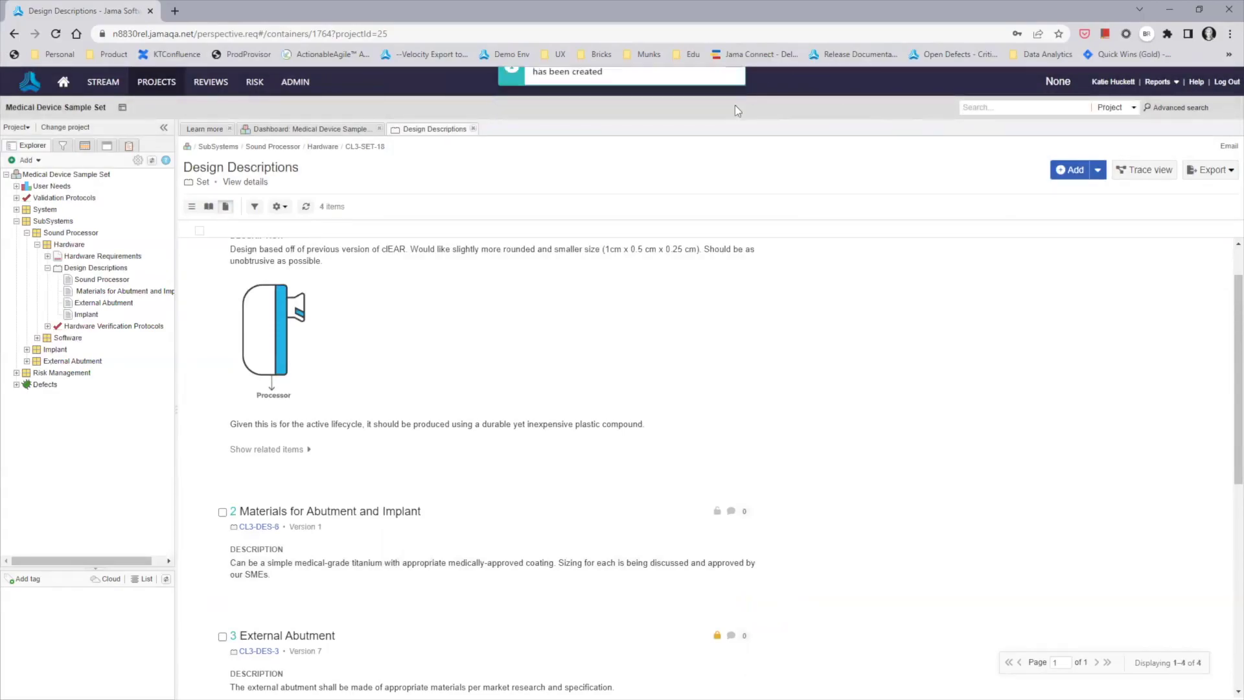
Assign the first listed user to Materials for Abutment and Implant, save, then view Sound Processor's comments.
{"action": "scroll", "coordinate": [950, 429], "scroll_direction": "down", "scroll_amount": 2}
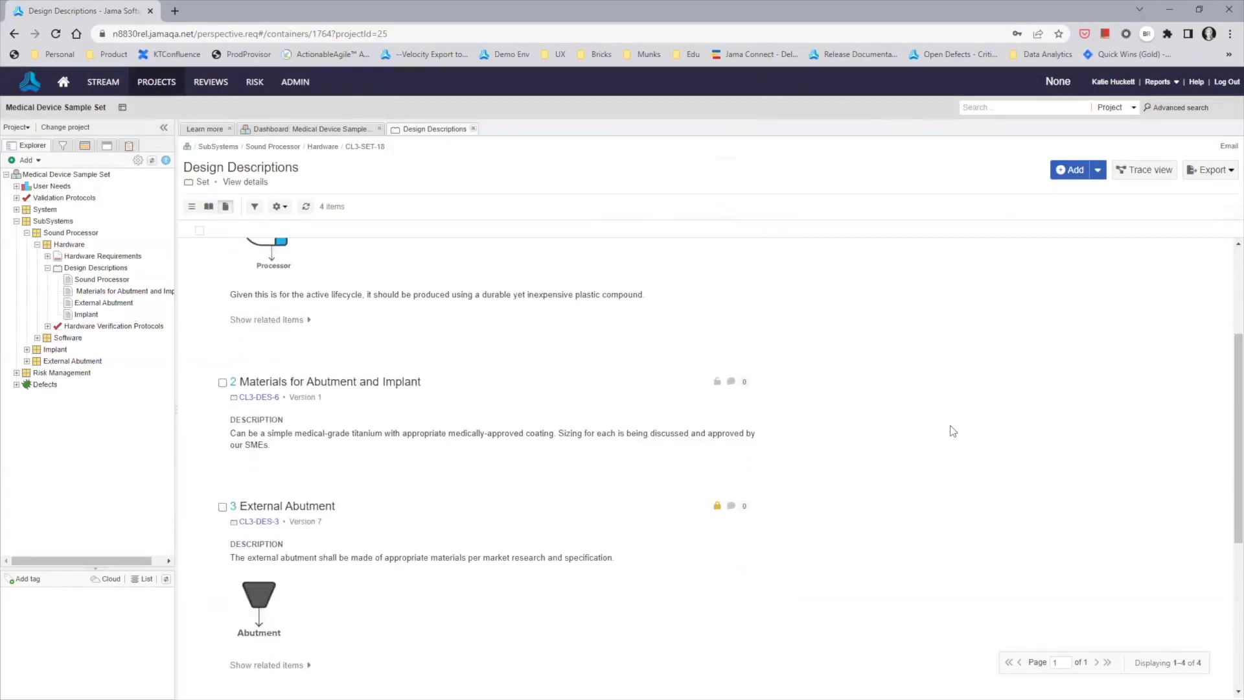
{"action": "double_click", "coordinate": [438, 439]}
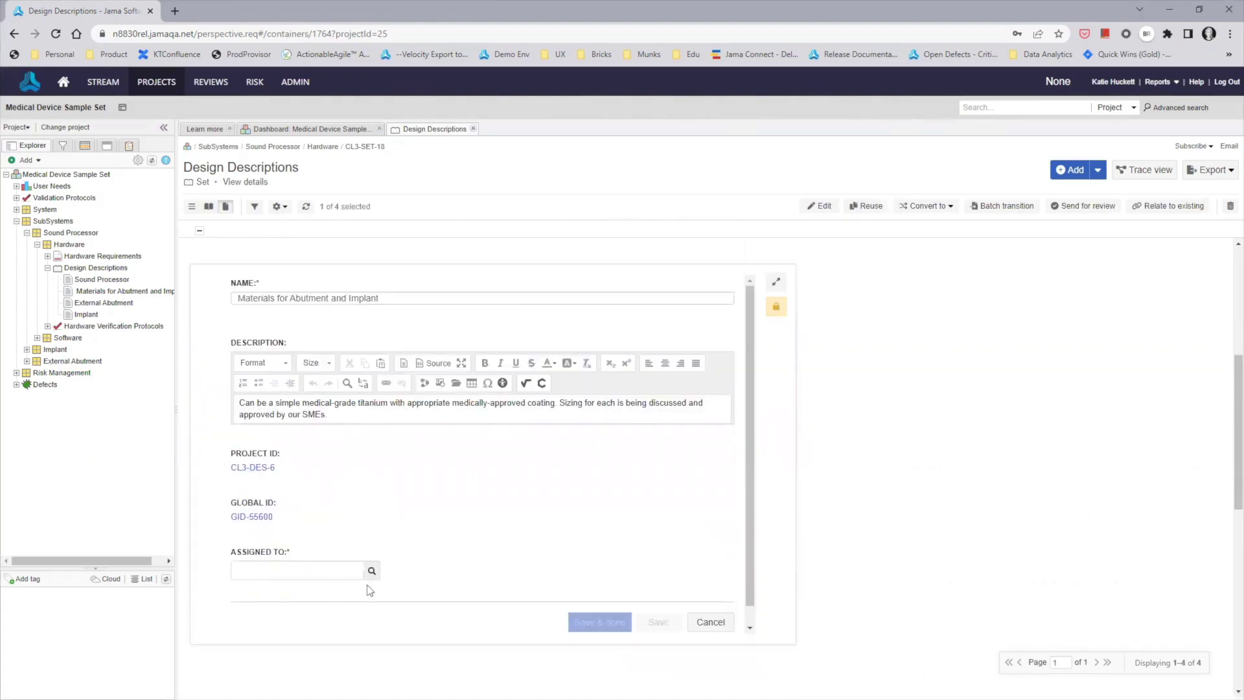
{"action": "left_click", "coordinate": [371, 570]}
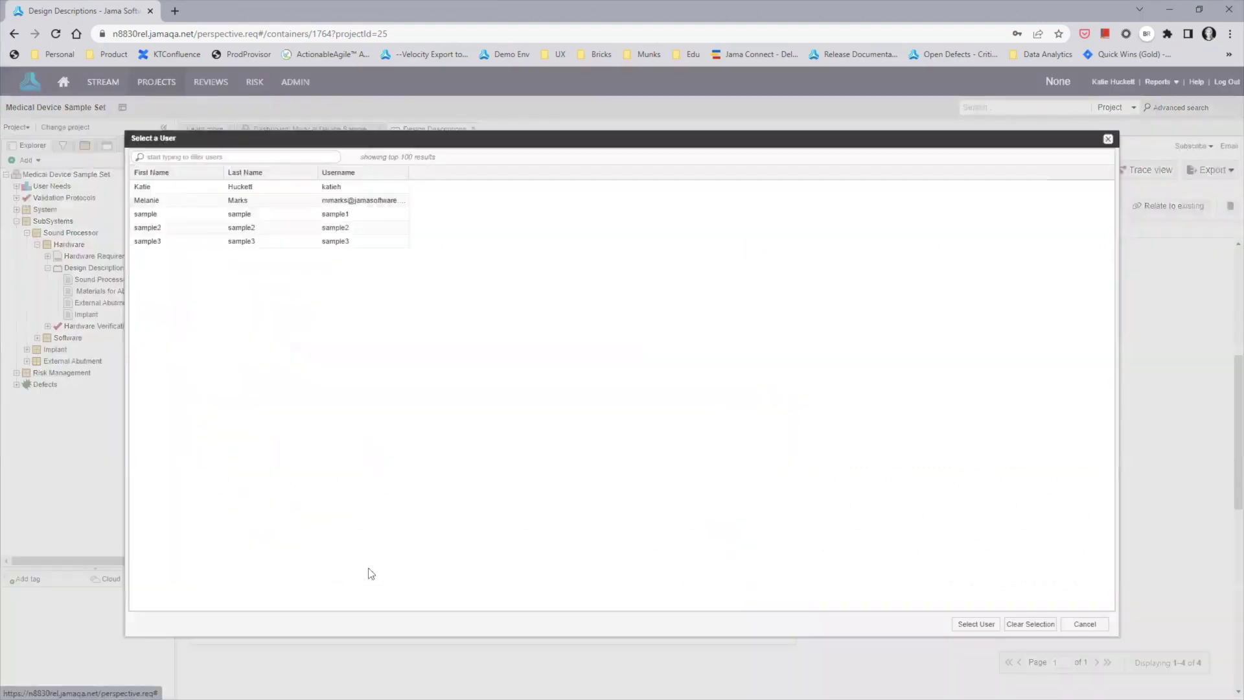
{"action": "double_click", "coordinate": [289, 183]}
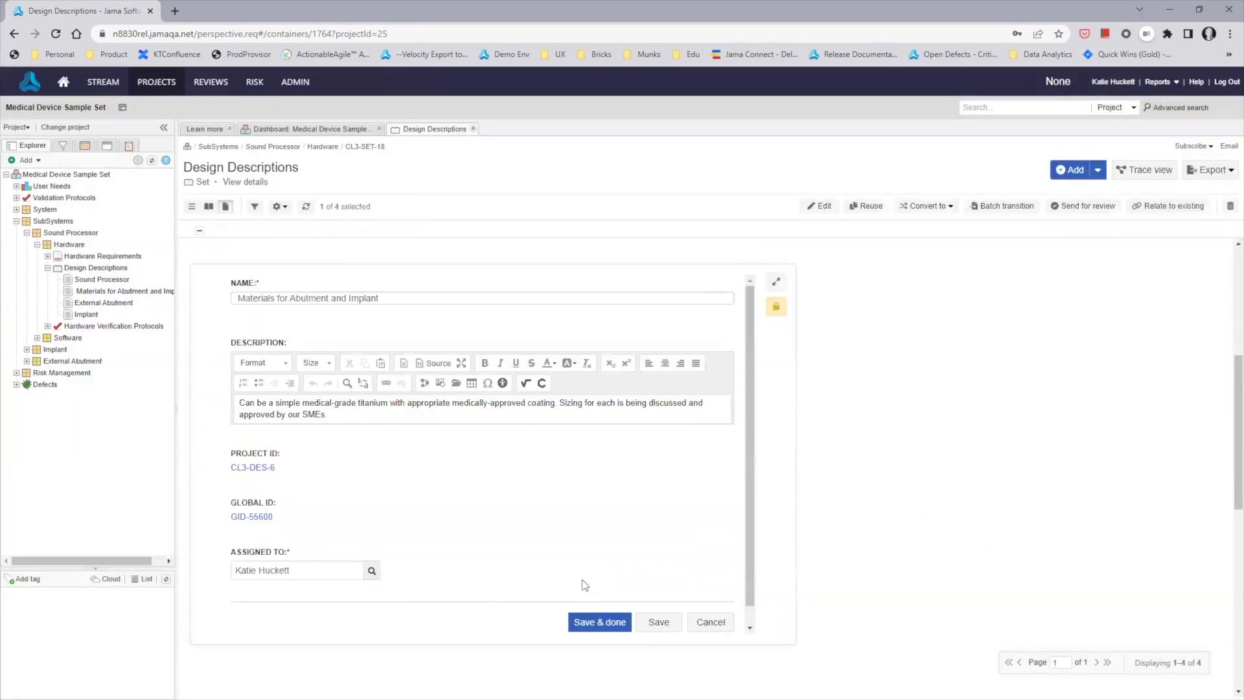
{"action": "left_click", "coordinate": [612, 623]}
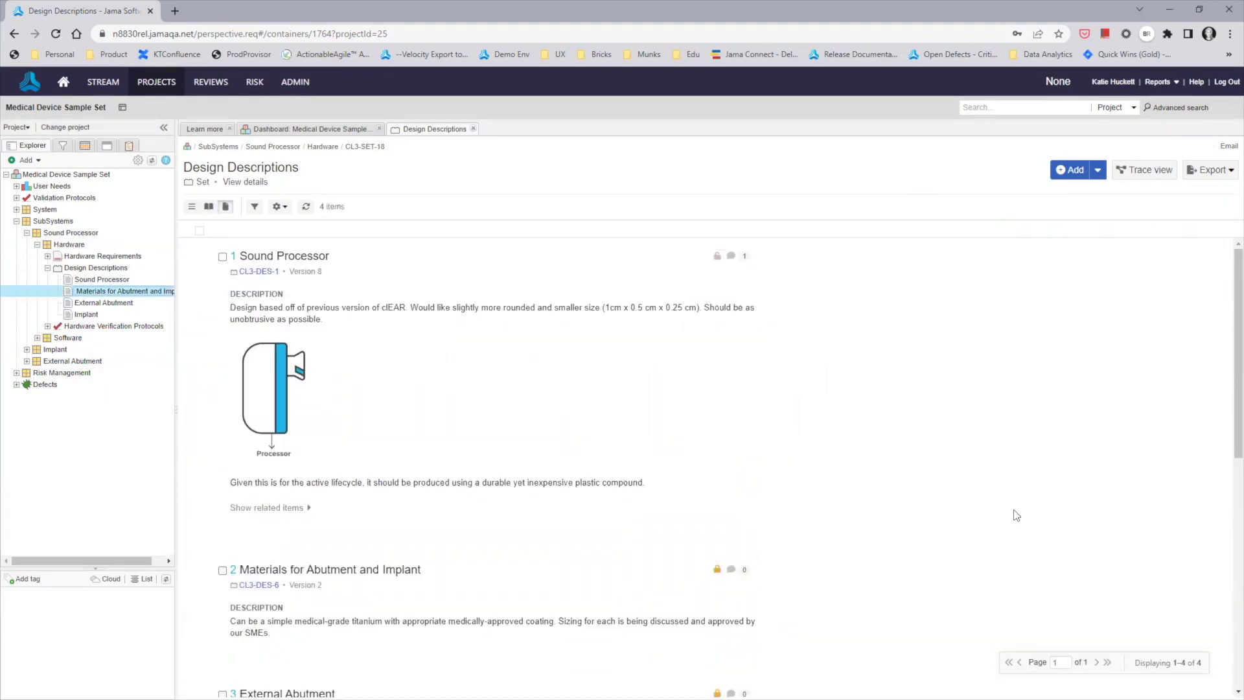
{"action": "left_click", "coordinate": [731, 257]}
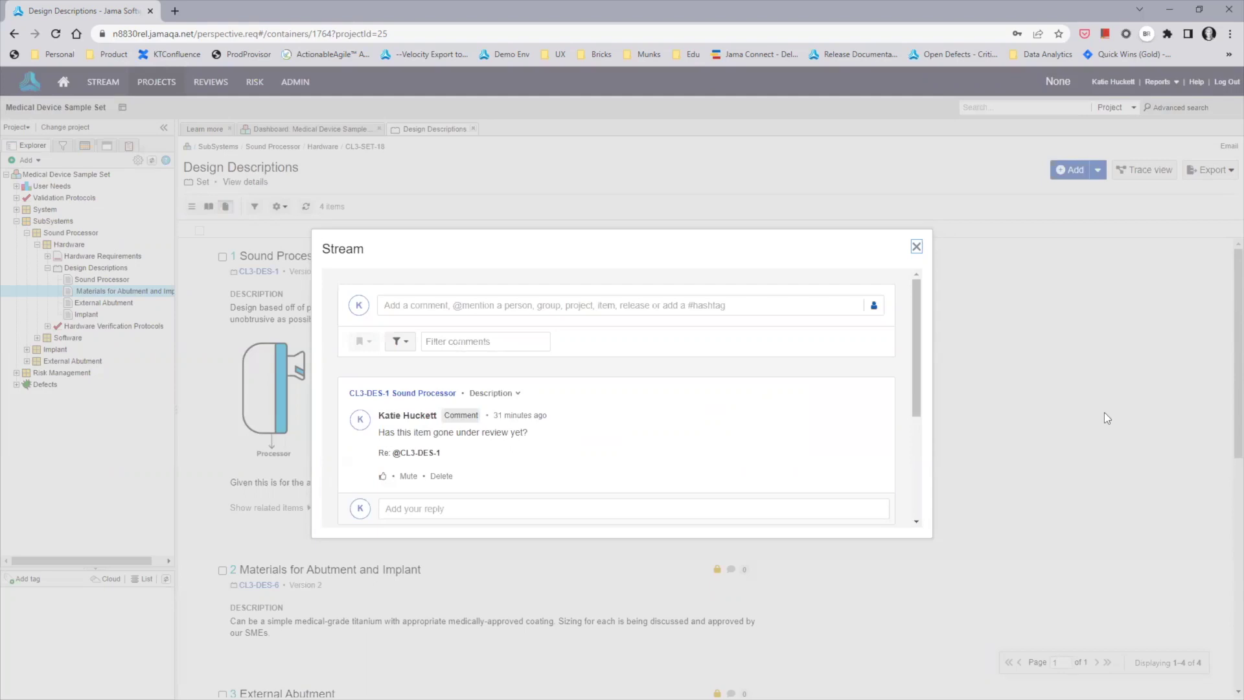
{"action": "left_click", "coordinate": [1104, 412]}
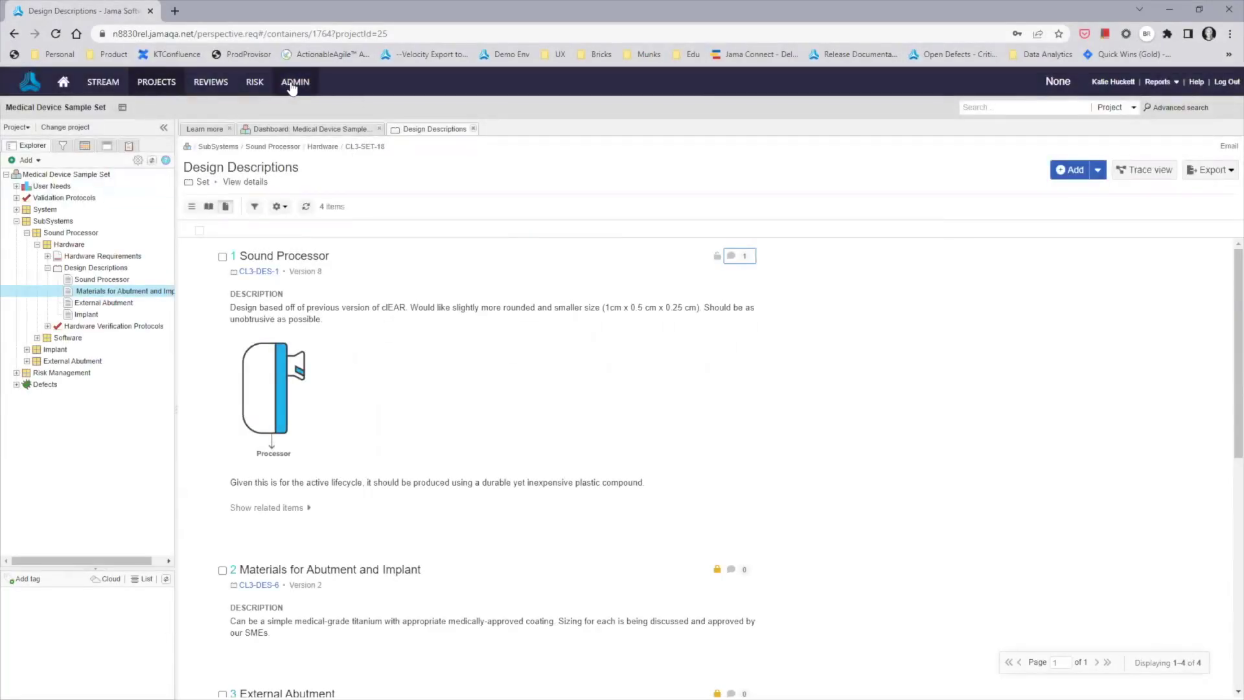
In Organization admin Item types, review Design Description's Projects Document View field layout.
{"action": "left_click", "coordinate": [292, 86]}
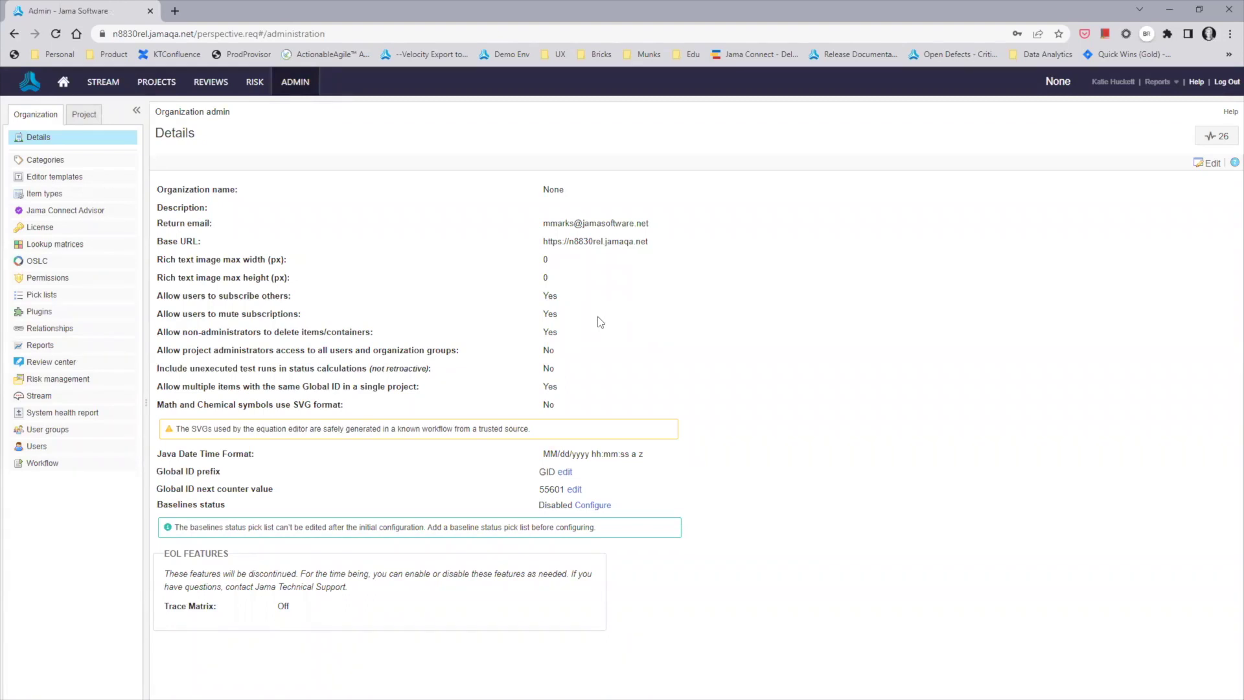
{"action": "left_click", "coordinate": [77, 200]}
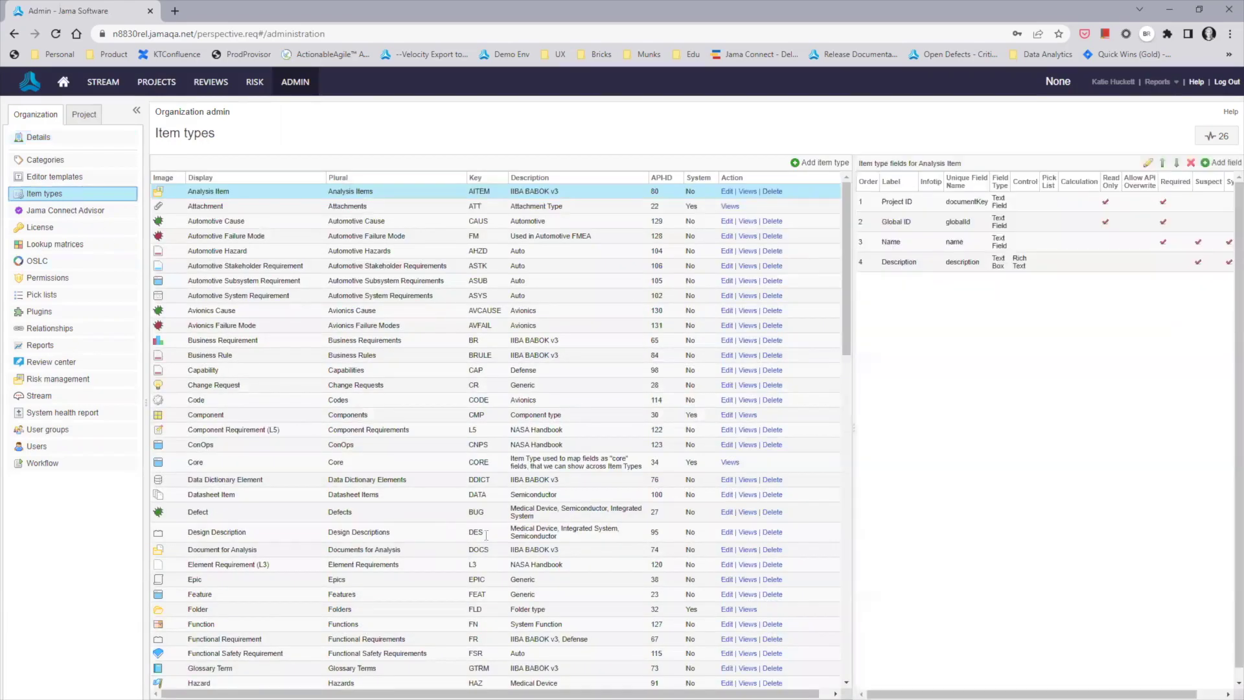
{"action": "left_click", "coordinate": [747, 532]}
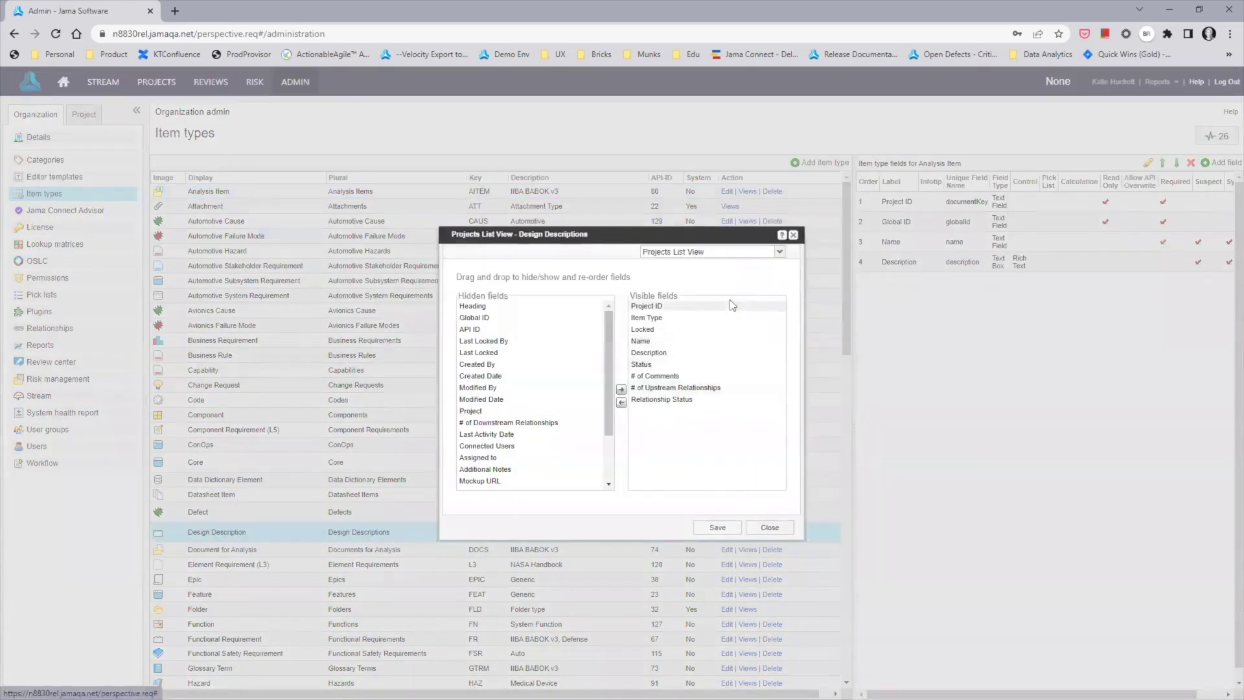
{"action": "left_click", "coordinate": [723, 253]}
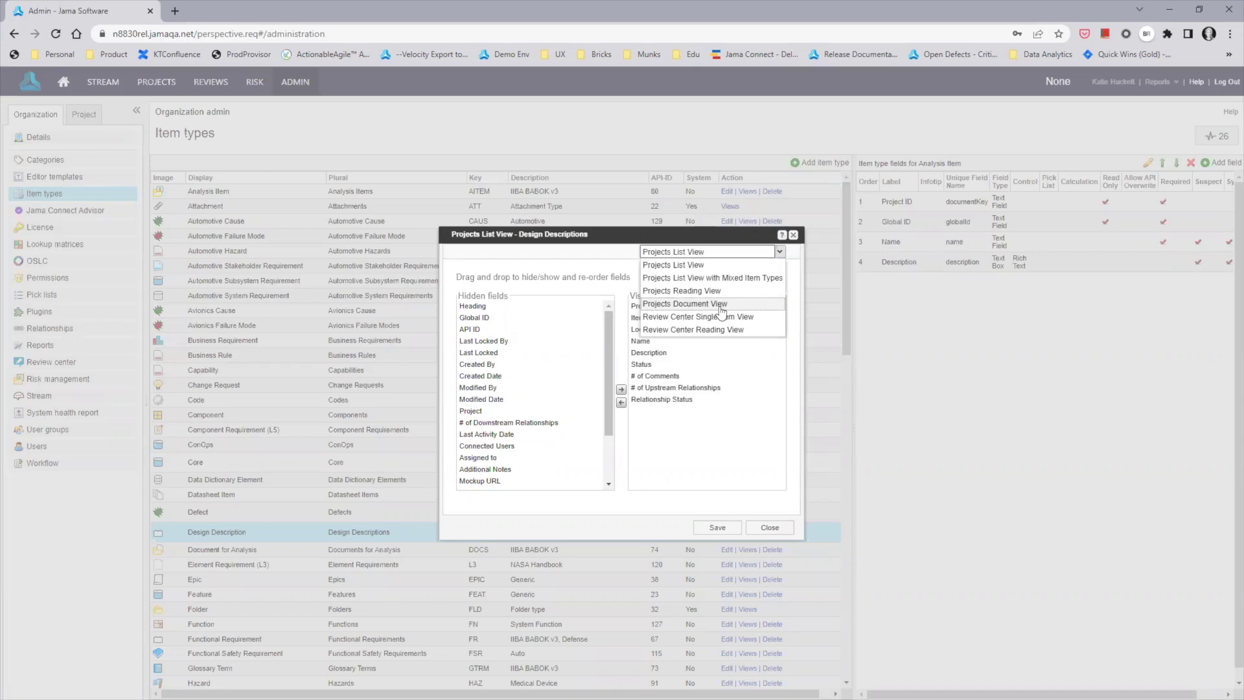
{"action": "left_click", "coordinate": [721, 304]}
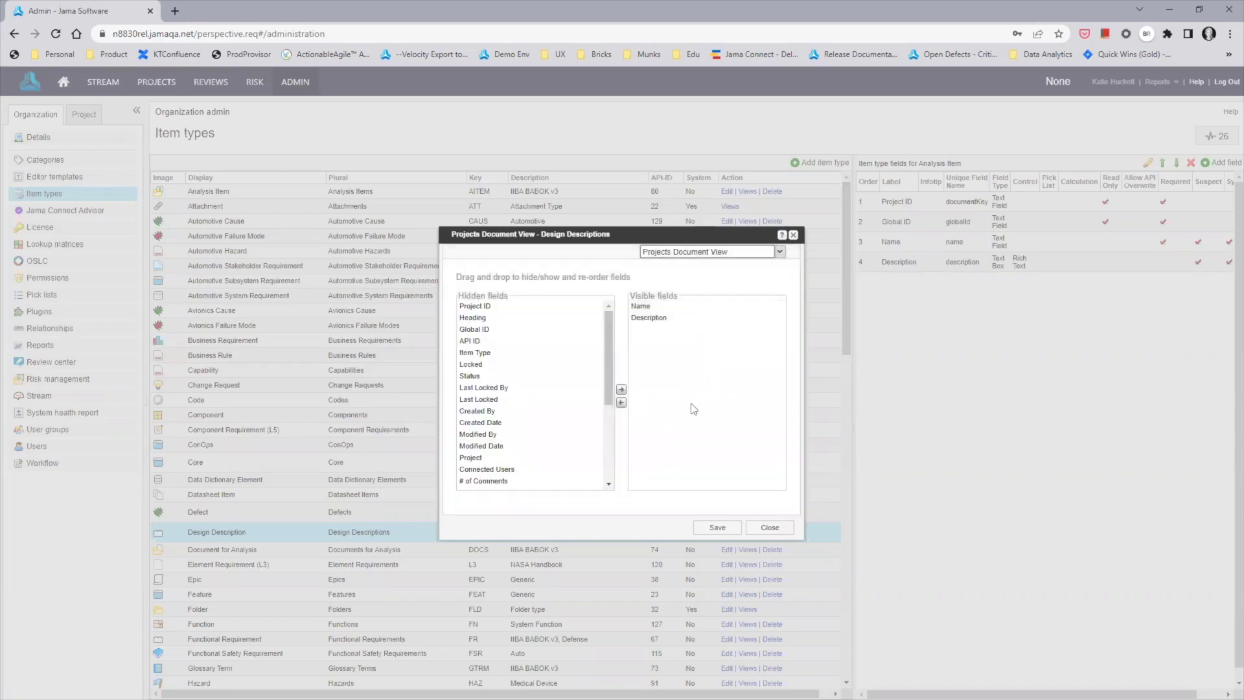
{"action": "left_click", "coordinate": [770, 527]}
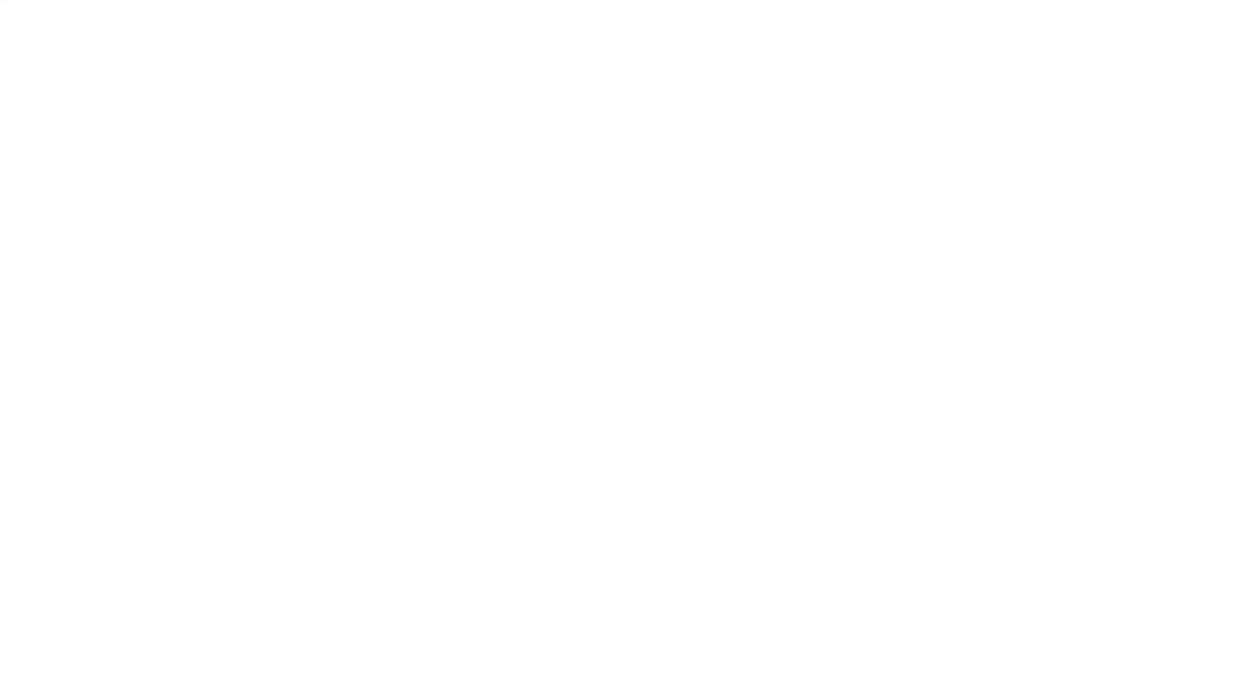
Enable Jama Connect Advisor on Design Description's Description field and save.
{"action": "double_click", "coordinate": [1056, 262]}
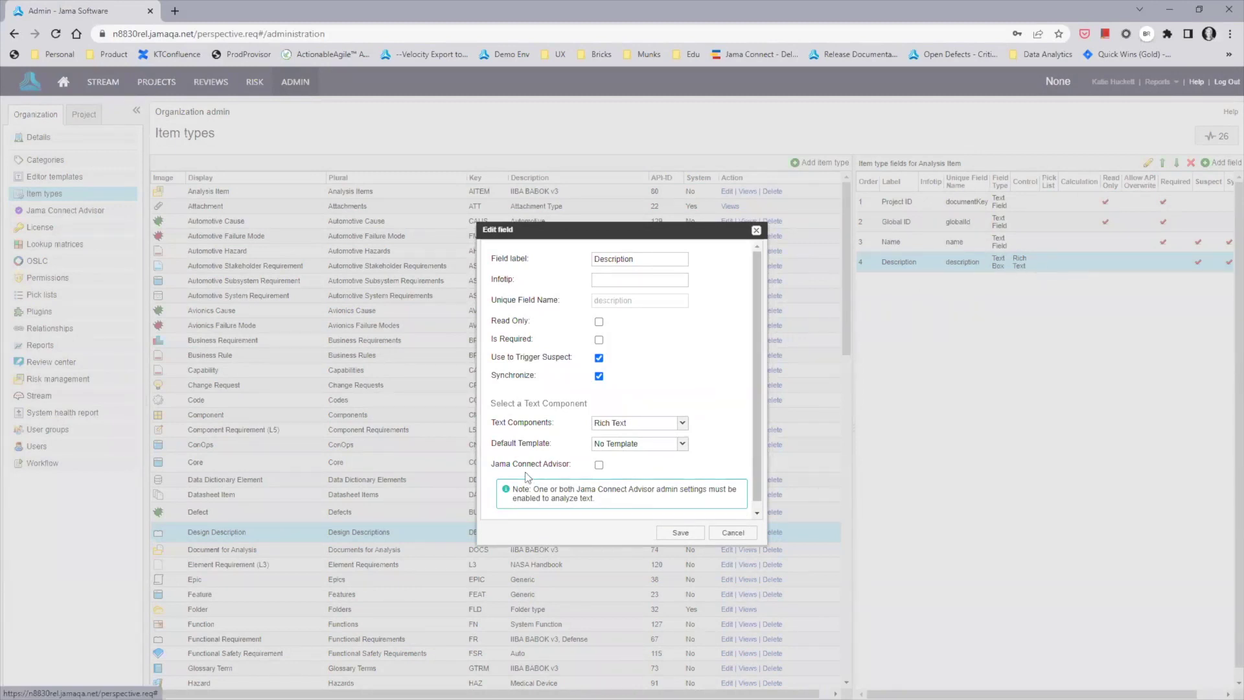
{"action": "left_click", "coordinate": [599, 464]}
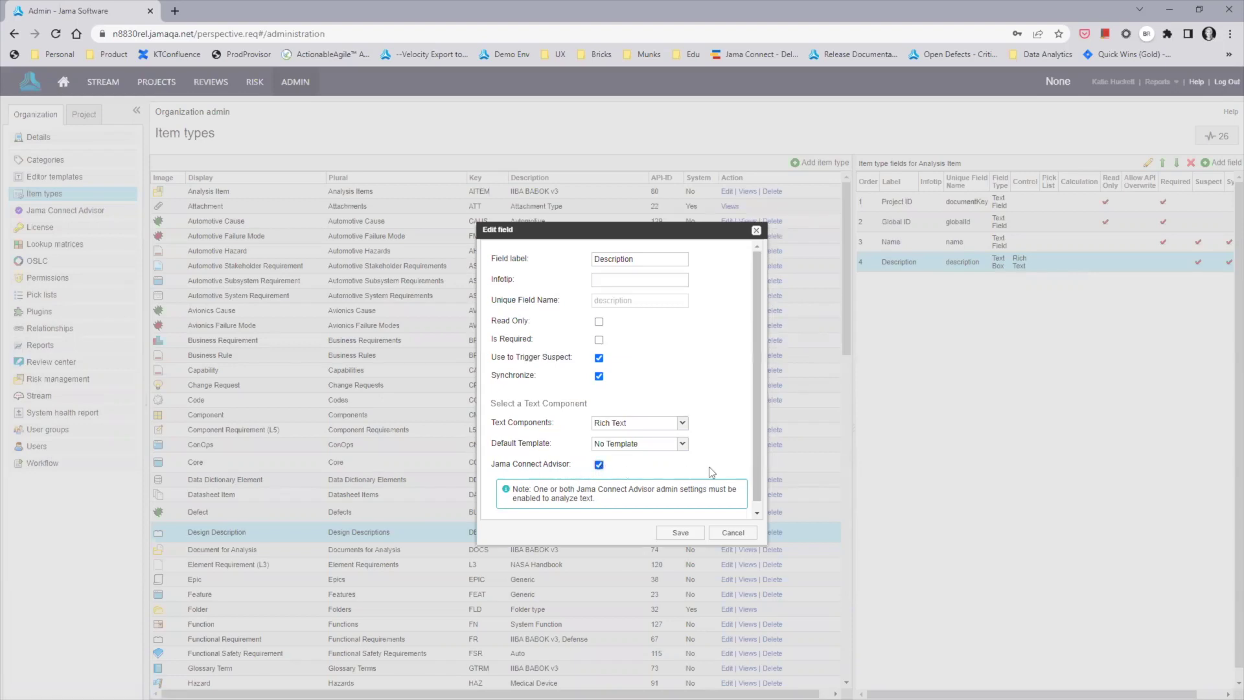
{"action": "left_click", "coordinate": [682, 533]}
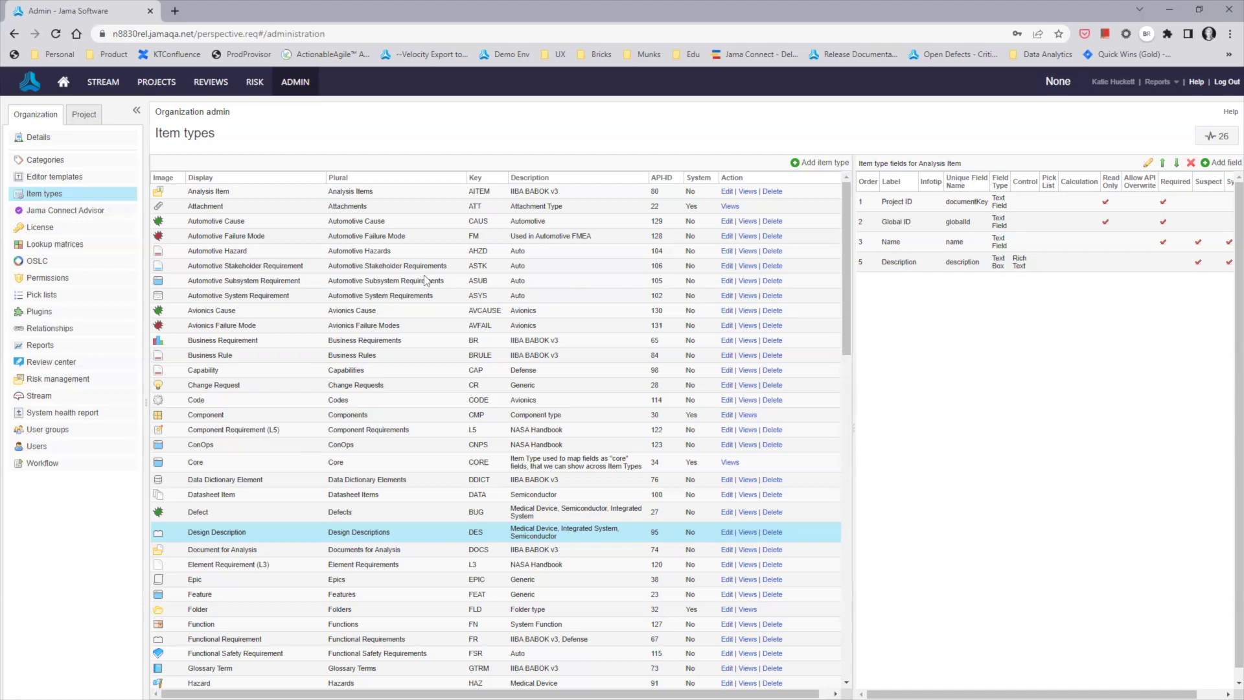
Open the Jama Connect Advisor page from the Organization admin menu.
{"action": "left_click", "coordinate": [109, 214]}
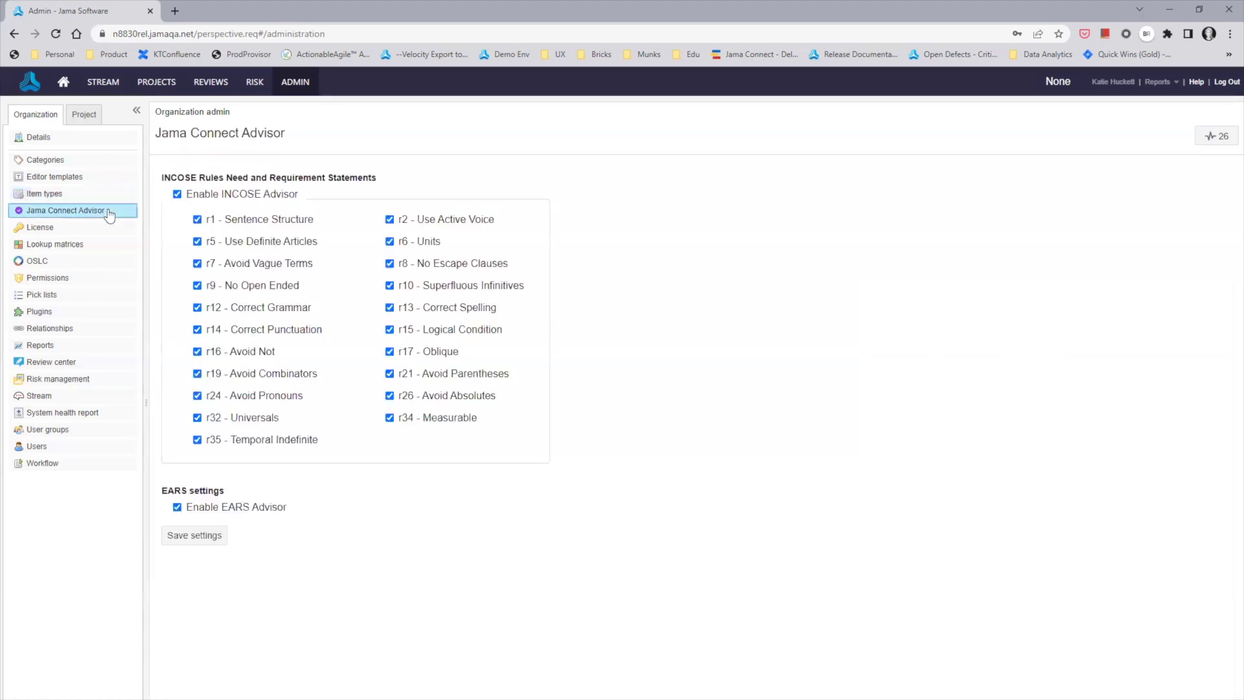